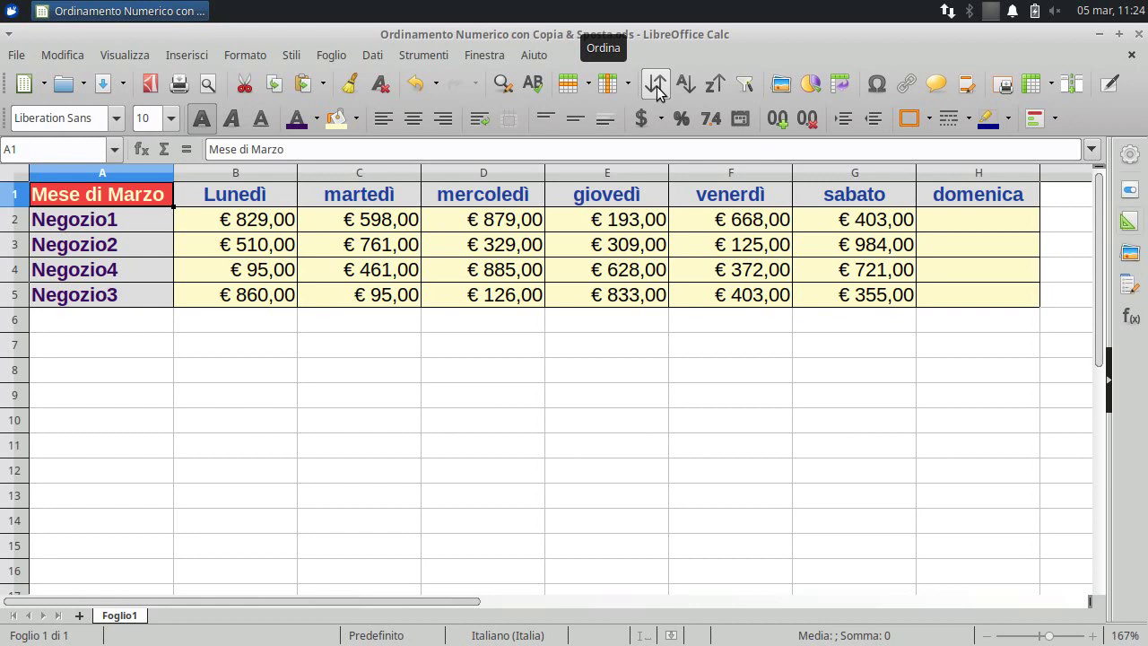
Open and cancel the sort settings, then click through the table to the venerdì header F1
{"action": "left_click", "coordinate": [657, 86]}
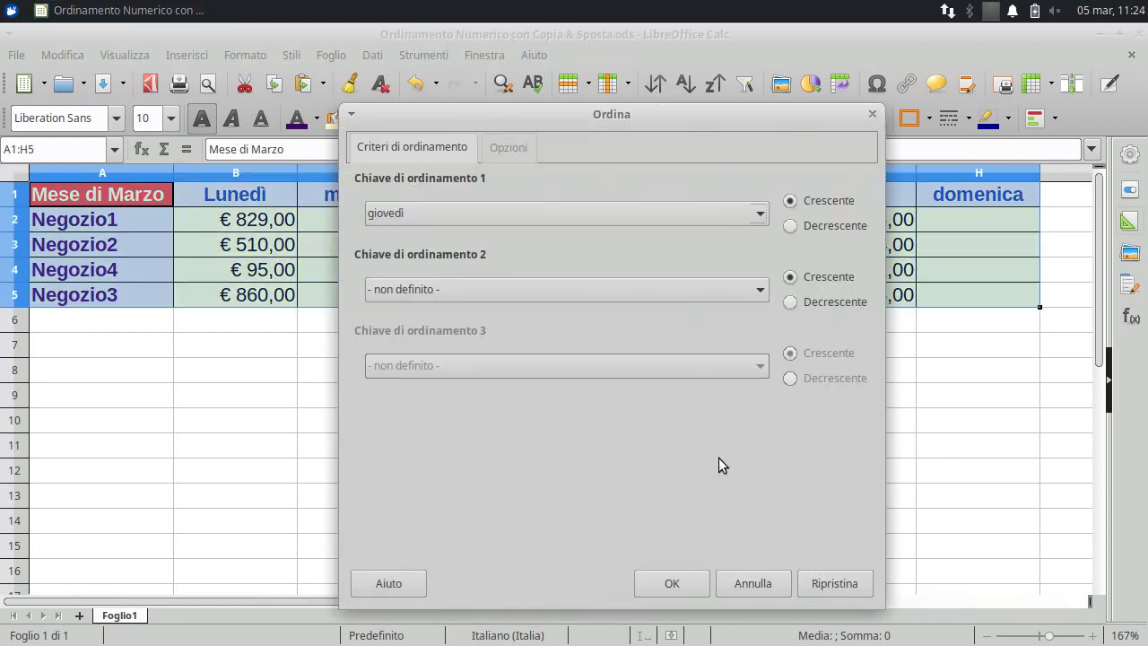
{"action": "left_click", "coordinate": [753, 584]}
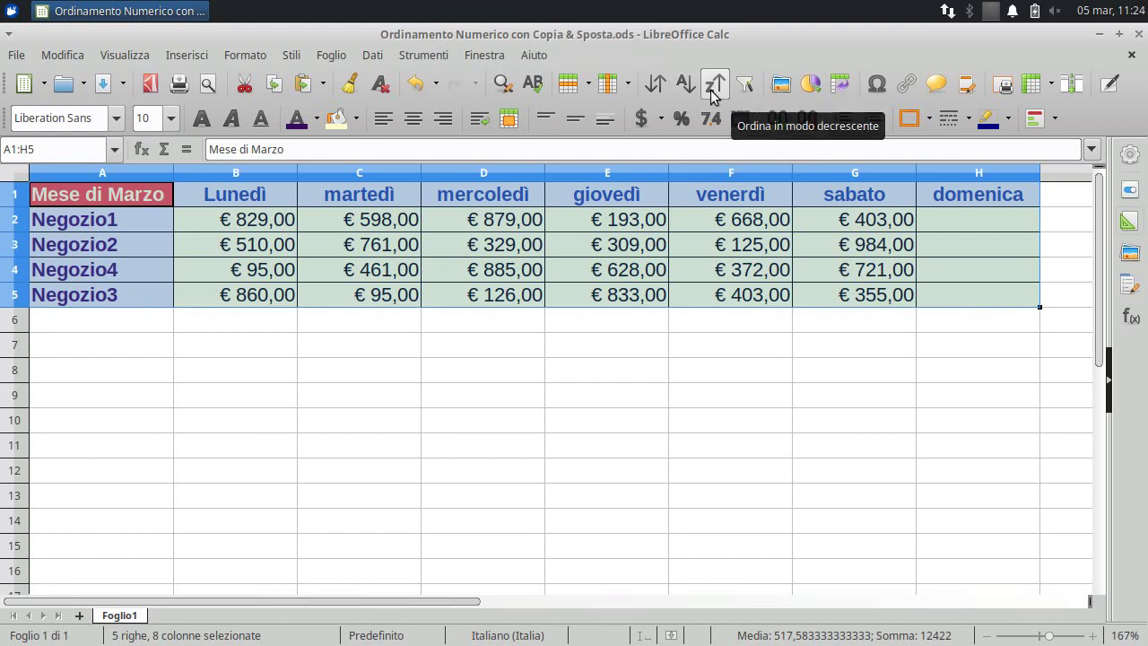
{"action": "left_click", "coordinate": [607, 226]}
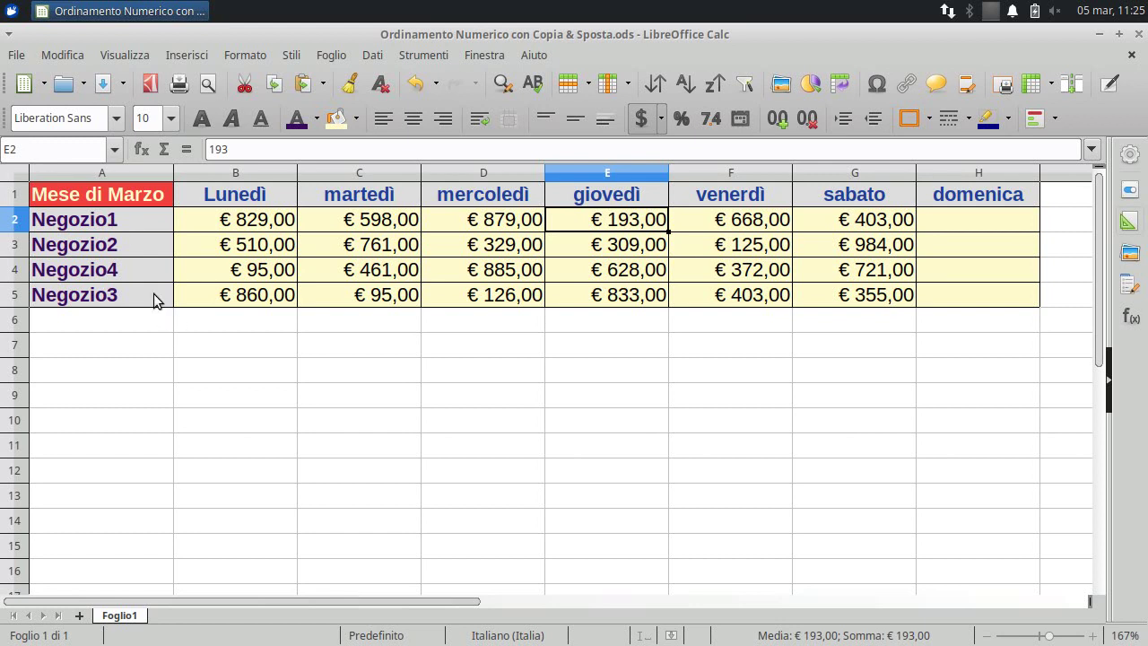
{"action": "left_click", "coordinate": [131, 197]}
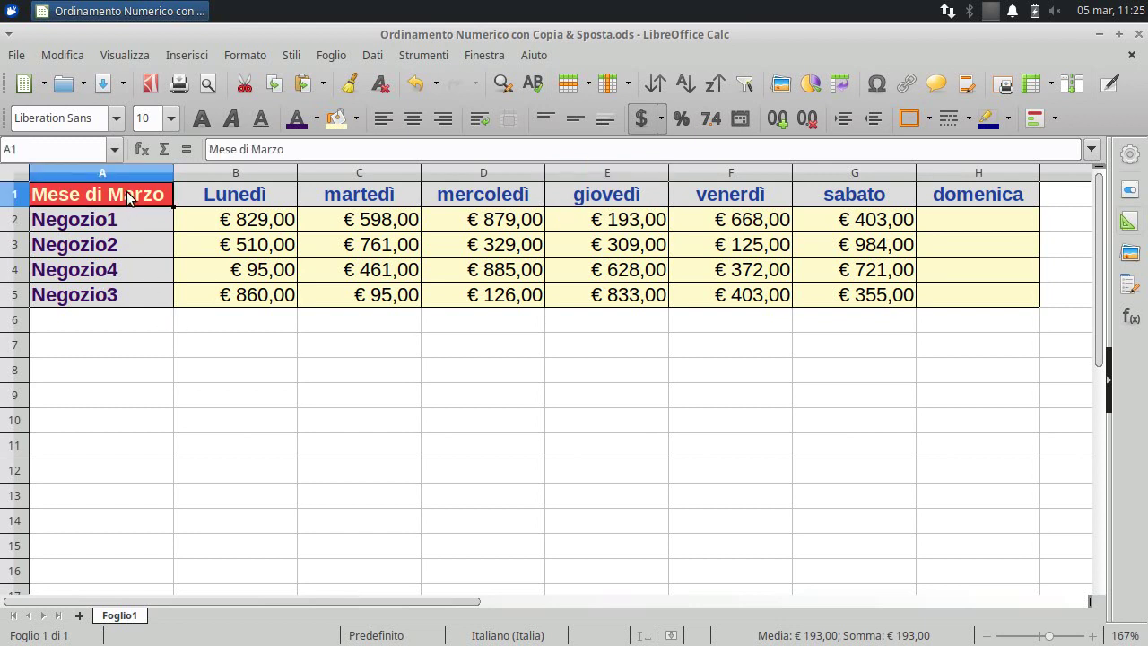
{"action": "left_click", "coordinate": [348, 230]}
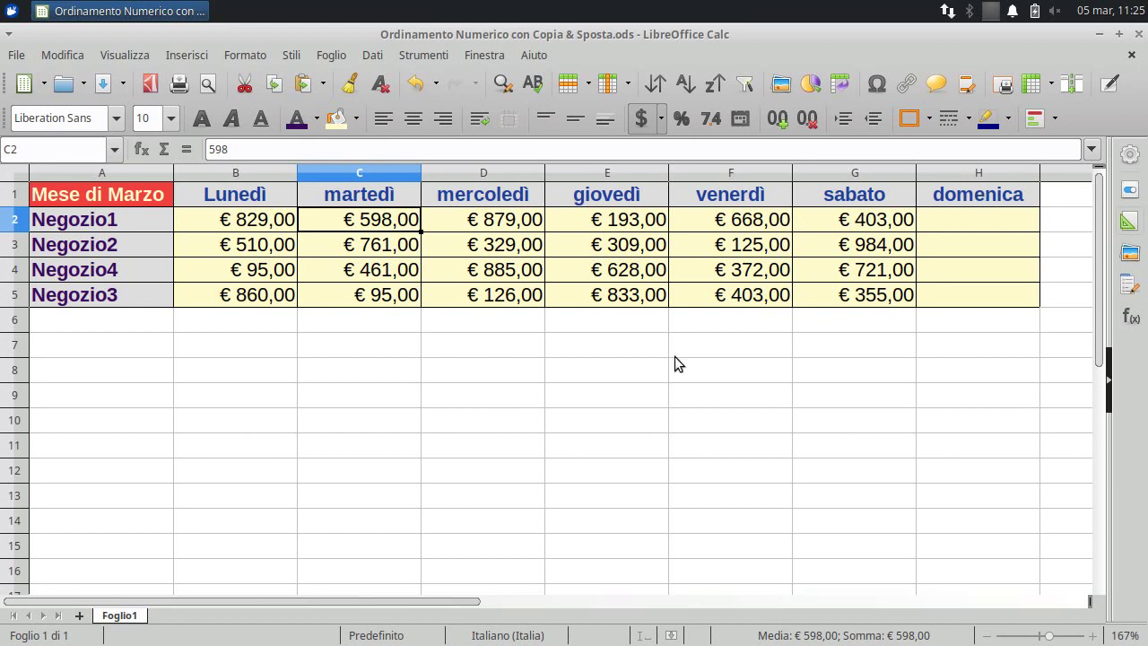
{"action": "left_click", "coordinate": [727, 193]}
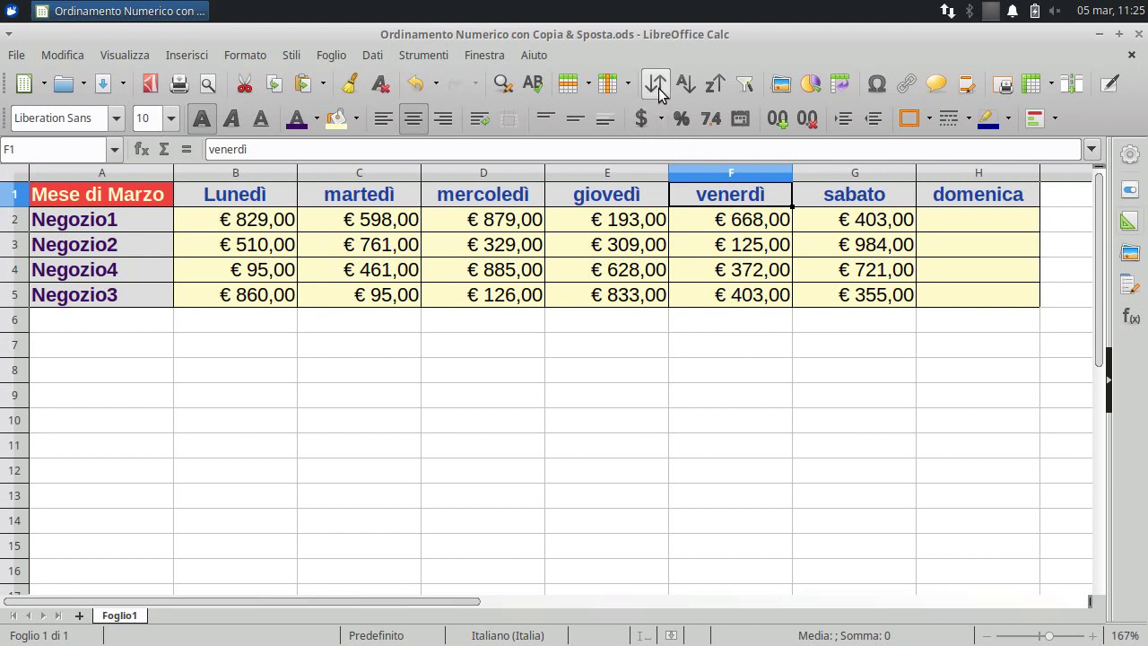
Sort via Dati > Ordina with 'L'area contiene intestazioni di colonna' unchecked
{"action": "left_click", "coordinate": [372, 55]}
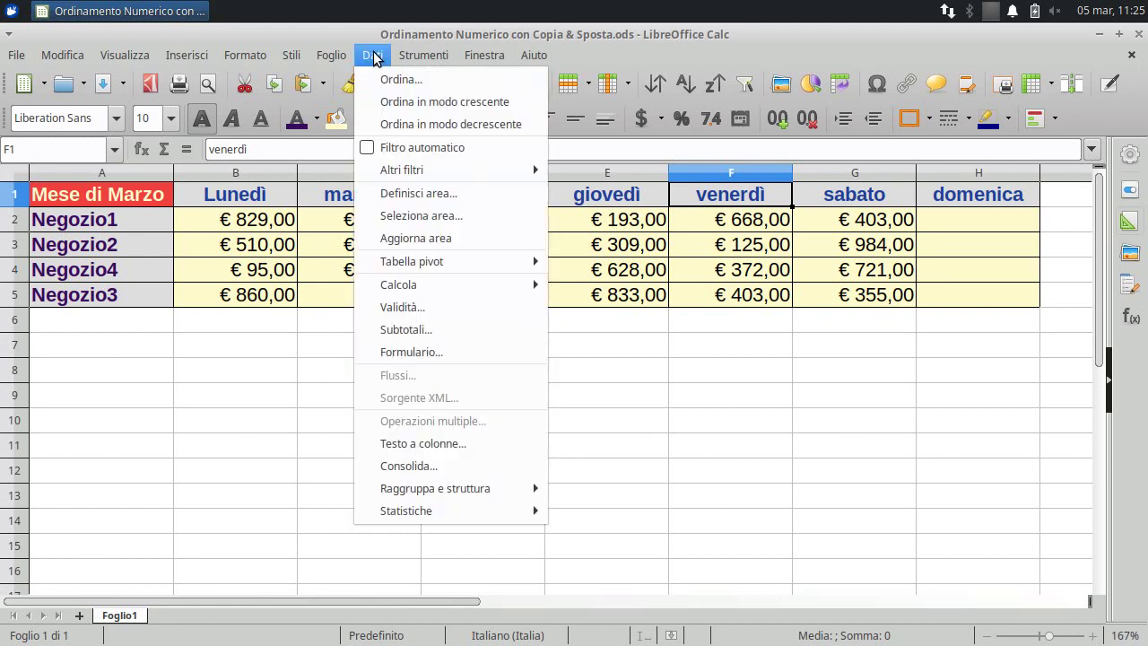
{"action": "left_click", "coordinate": [413, 85]}
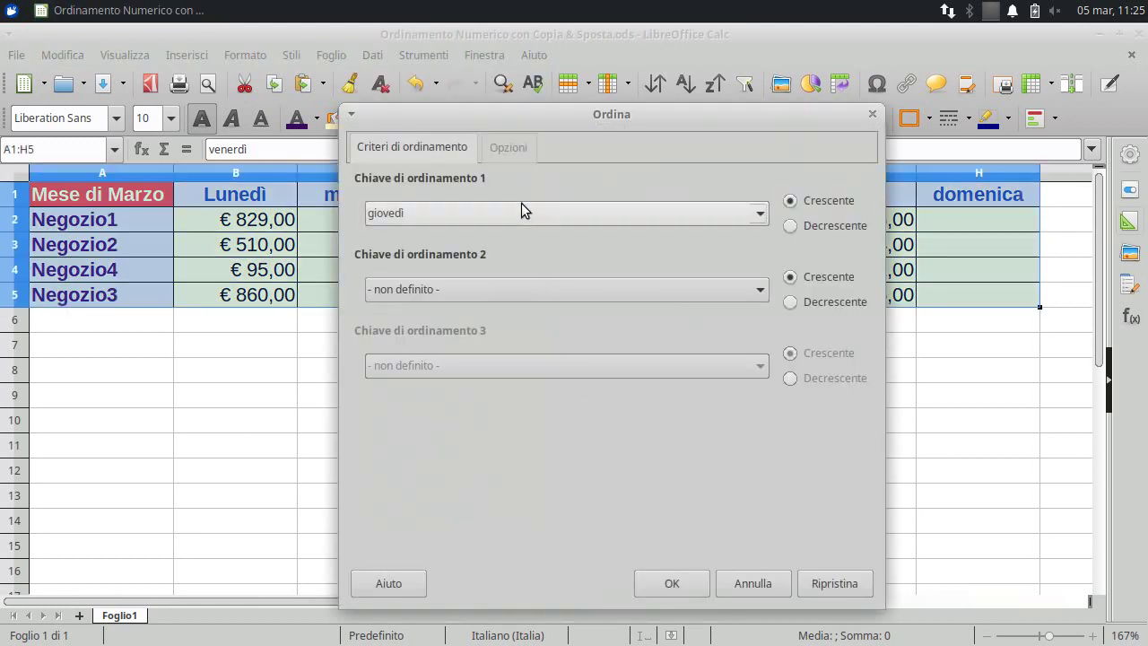
{"action": "left_click", "coordinate": [510, 152]}
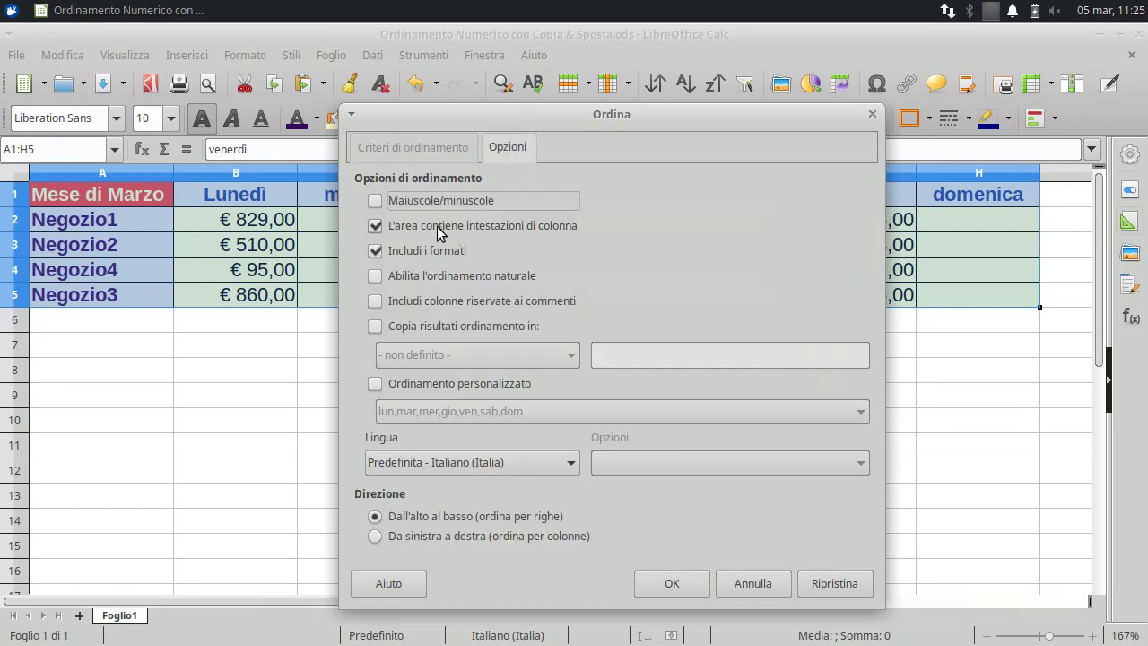
{"action": "mouse_move", "coordinate": [489, 122]}
{"action": "left_mouse_down"}
{"action": "mouse_move", "coordinate": [561, 83]}
{"action": "mouse_move", "coordinate": [584, 86]}
{"action": "left_mouse_up"}
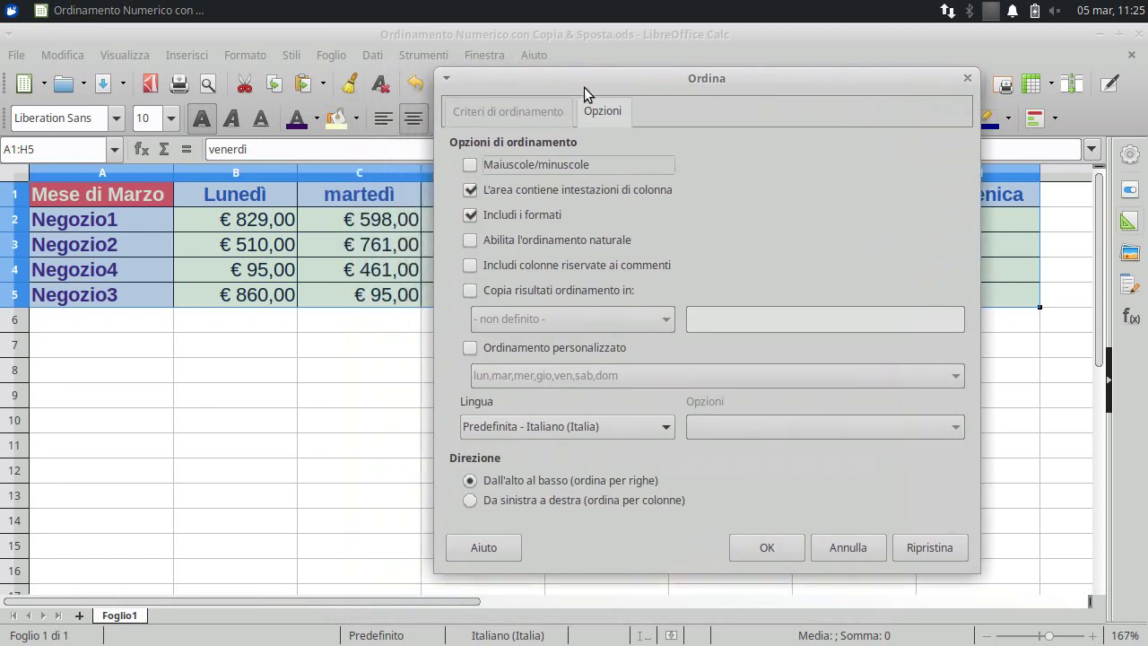
{"action": "left_click", "coordinate": [502, 194]}
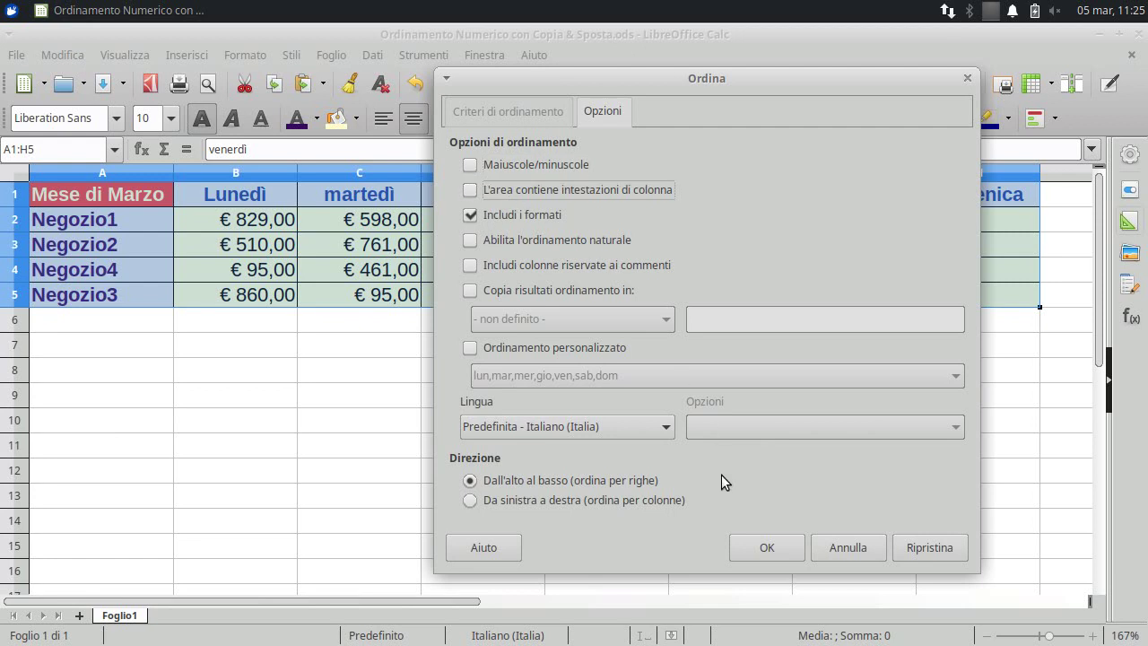
{"action": "left_click", "coordinate": [763, 549]}
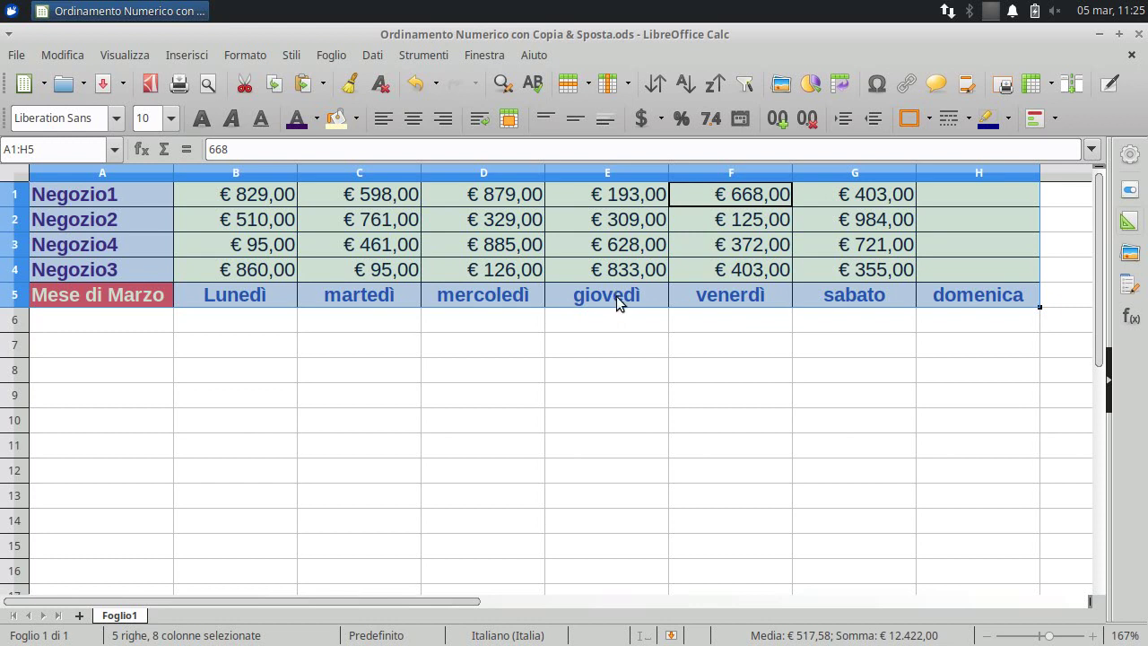
Undo the faulty sort with Ctrl+Z and reopen the sort settings from F1
{"action": "key", "text": "ctrl+z"}
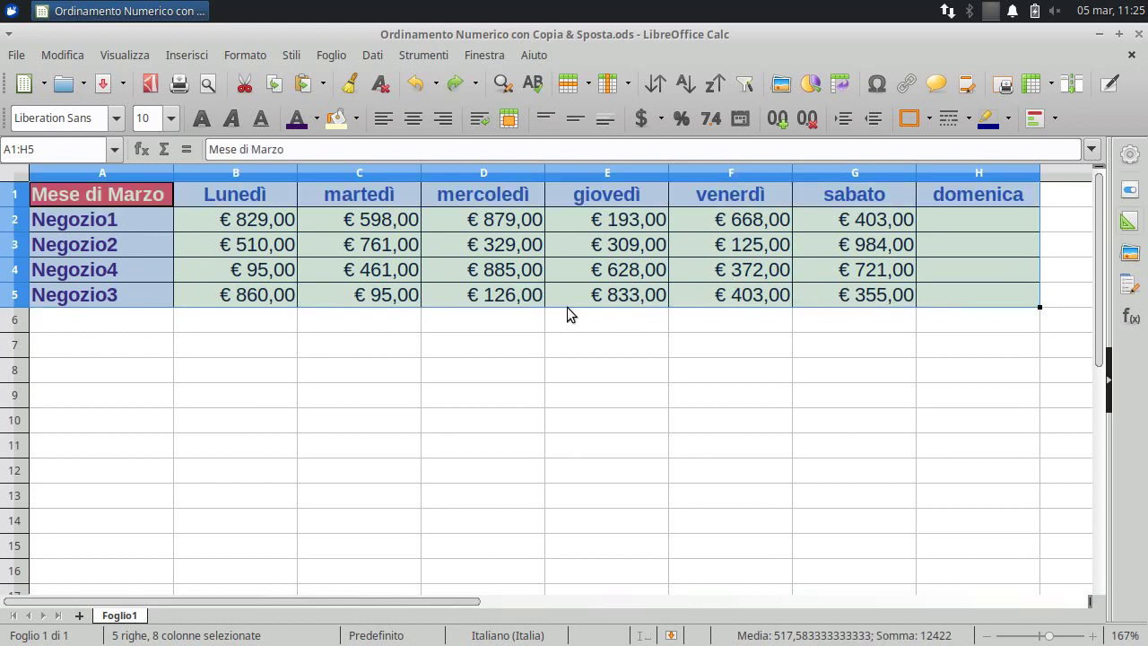
{"action": "left_click", "coordinate": [727, 196]}
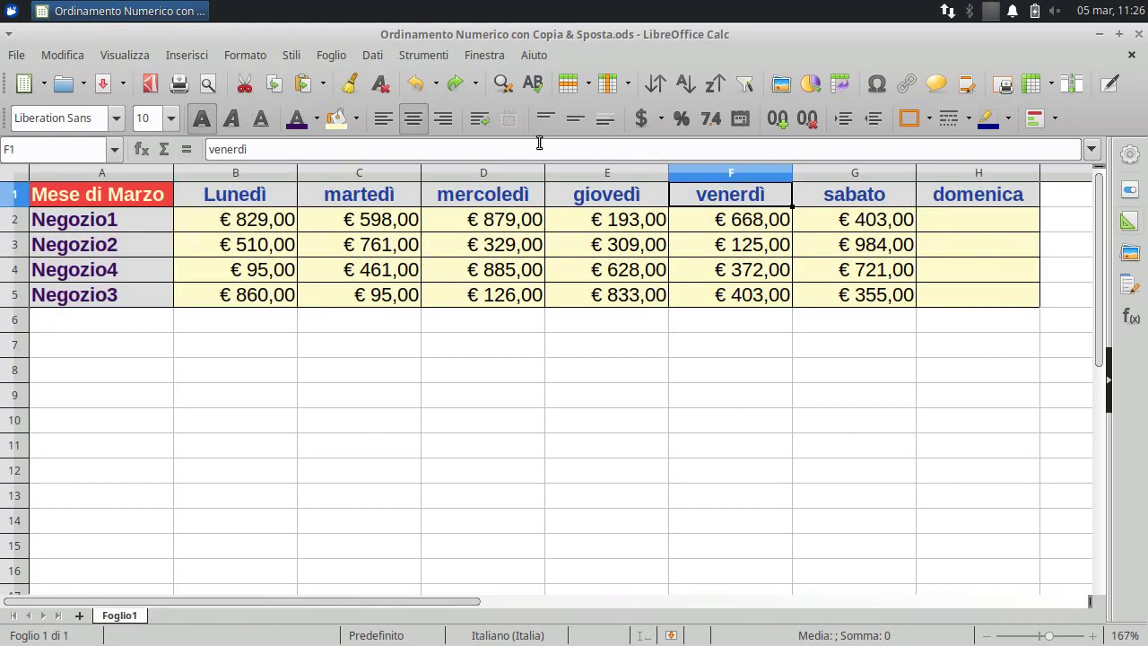
{"action": "left_click", "coordinate": [376, 54]}
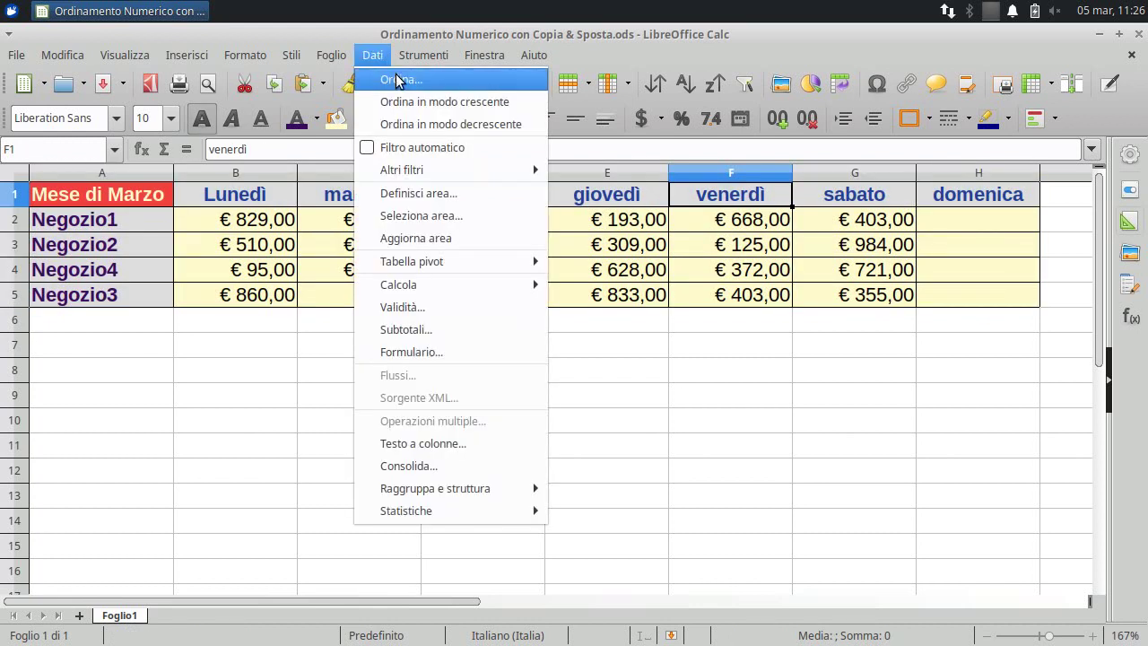
{"action": "left_click", "coordinate": [418, 30]}
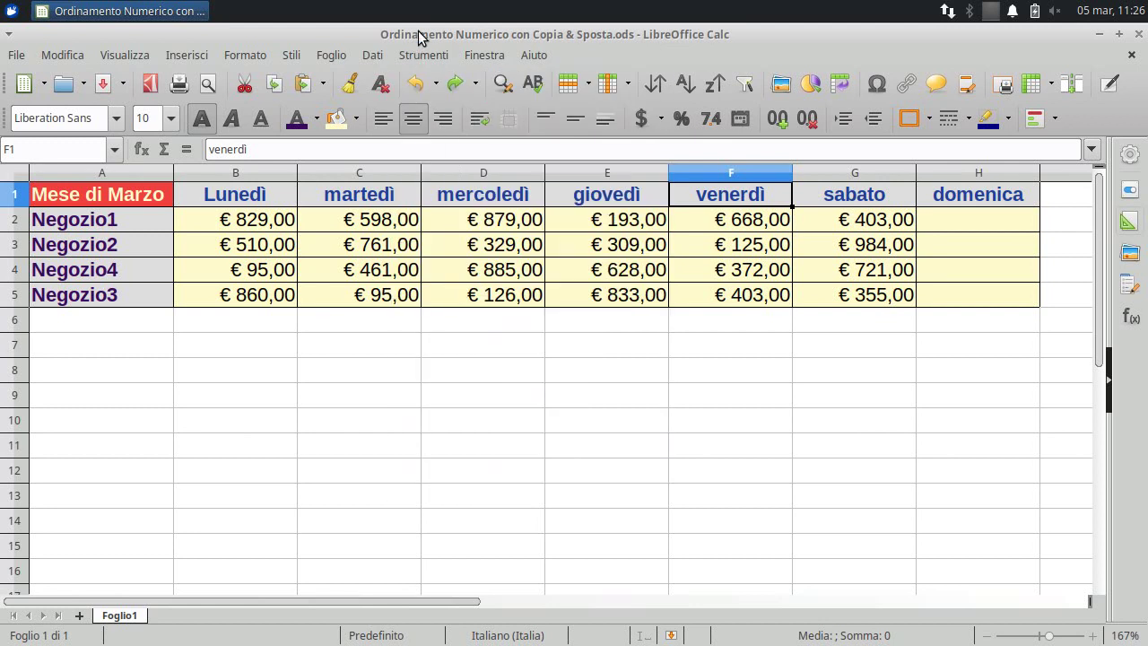
{"action": "left_click", "coordinate": [657, 86]}
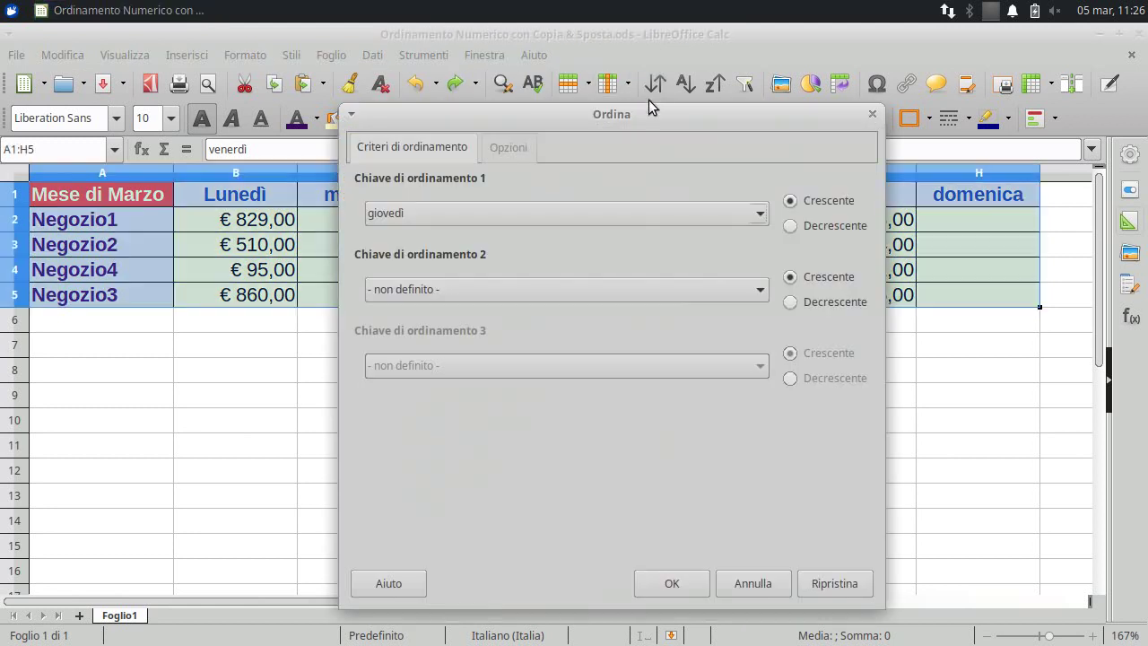
Review the header-row option under Opzioni, then close the sort dialog without sorting
{"action": "left_click", "coordinate": [509, 148]}
{"action": "left_click", "coordinate": [448, 225]}
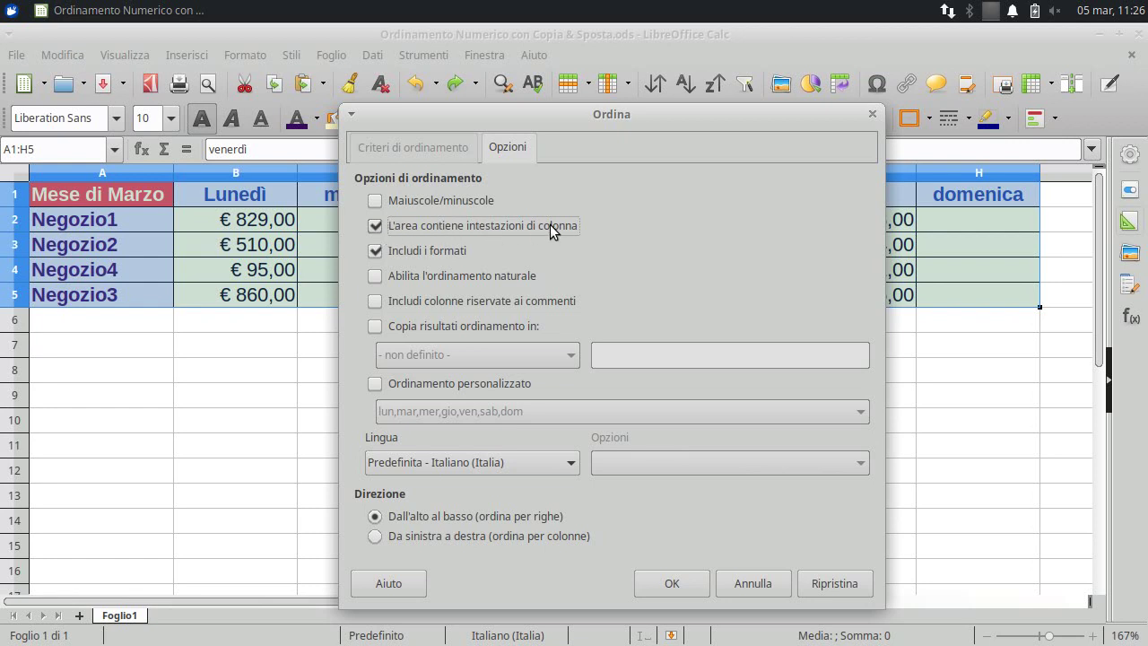
{"action": "left_click", "coordinate": [675, 583]}
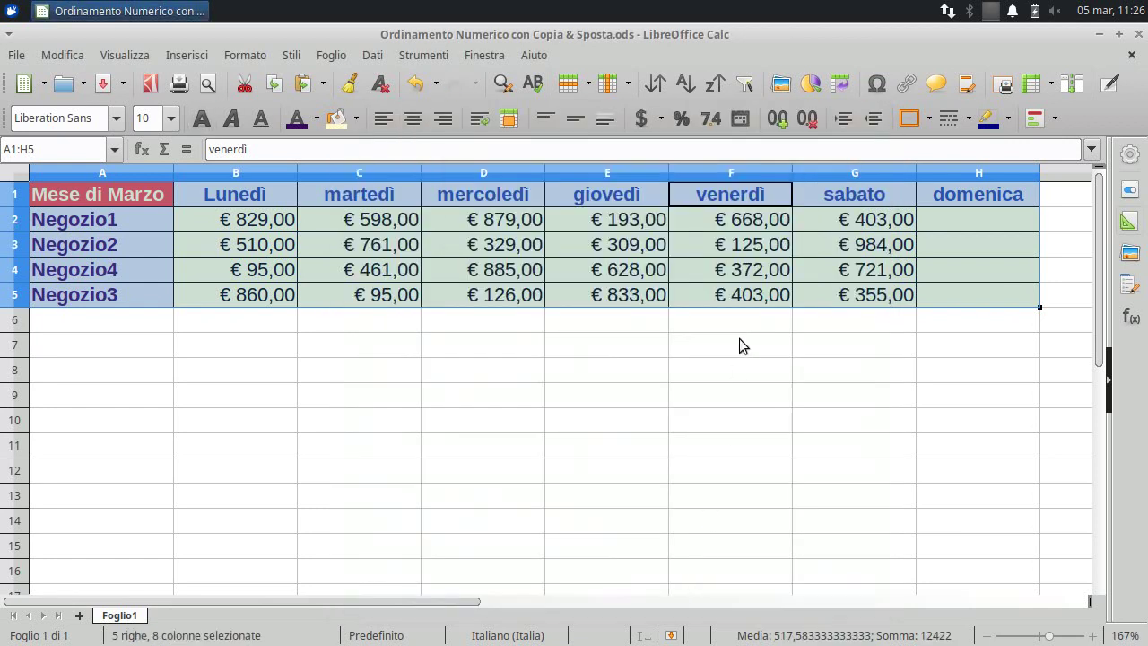
Move up the venerdì column back to header cell F1
{"action": "left_click", "coordinate": [743, 288]}
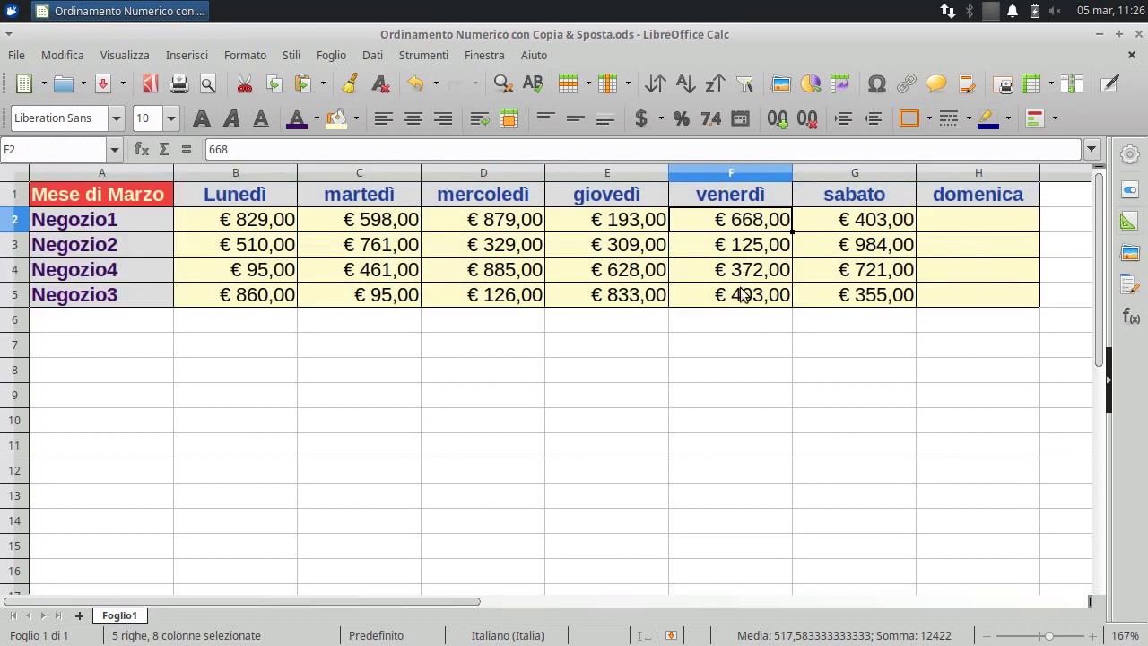
{"action": "left_click", "coordinate": [740, 274]}
{"action": "left_click", "coordinate": [734, 223]}
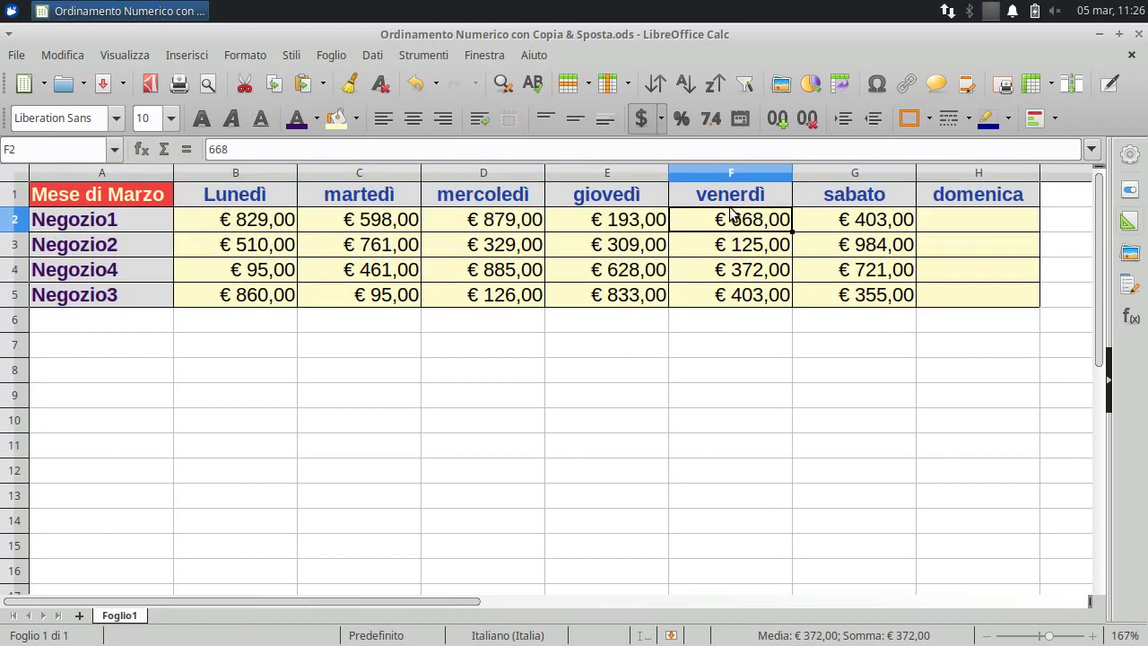
{"action": "left_click", "coordinate": [731, 196]}
Sort ascending by venerdì from the toolbar and verify values run 125,00 to 668,00
{"action": "left_click", "coordinate": [686, 83]}
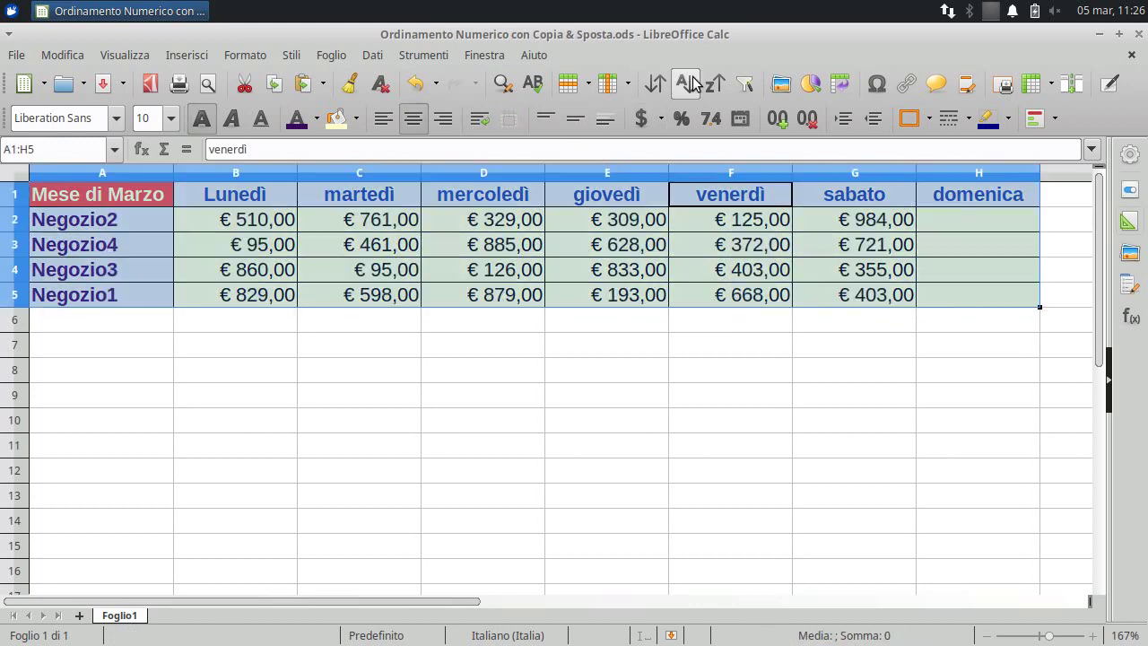
{"action": "left_click", "coordinate": [754, 274]}
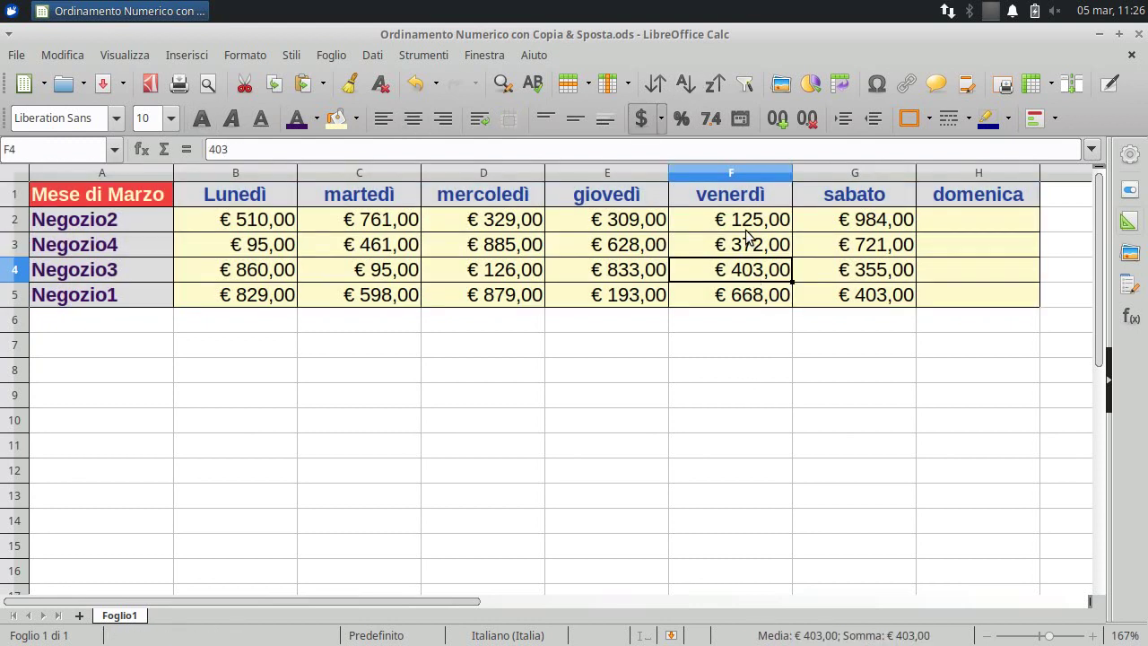
{"action": "left_click", "coordinate": [746, 226]}
{"action": "left_click", "coordinate": [748, 302]}
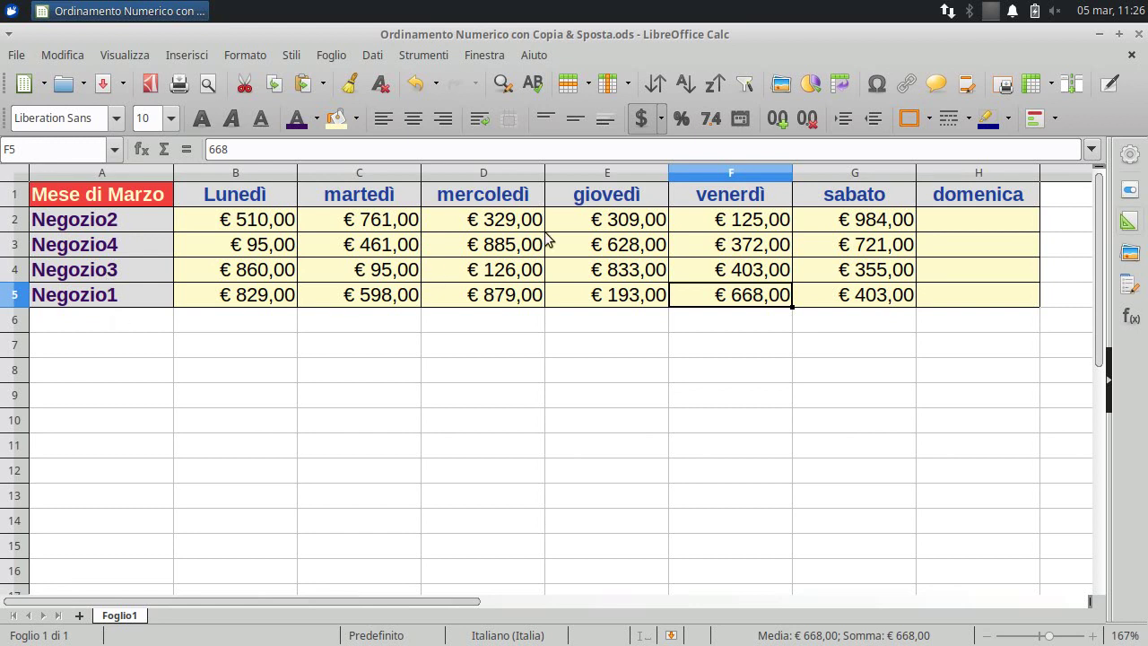
{"action": "left_click", "coordinate": [713, 224]}
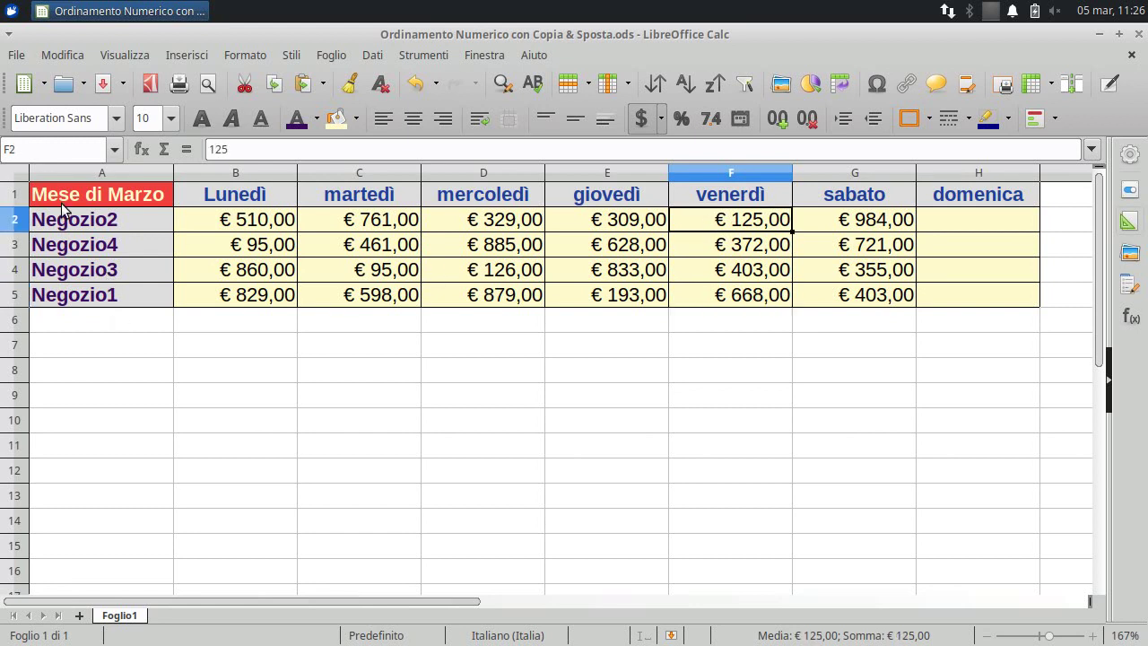
{"action": "left_click", "coordinate": [729, 253]}
{"action": "left_click", "coordinate": [728, 276]}
{"action": "left_click", "coordinate": [736, 303]}
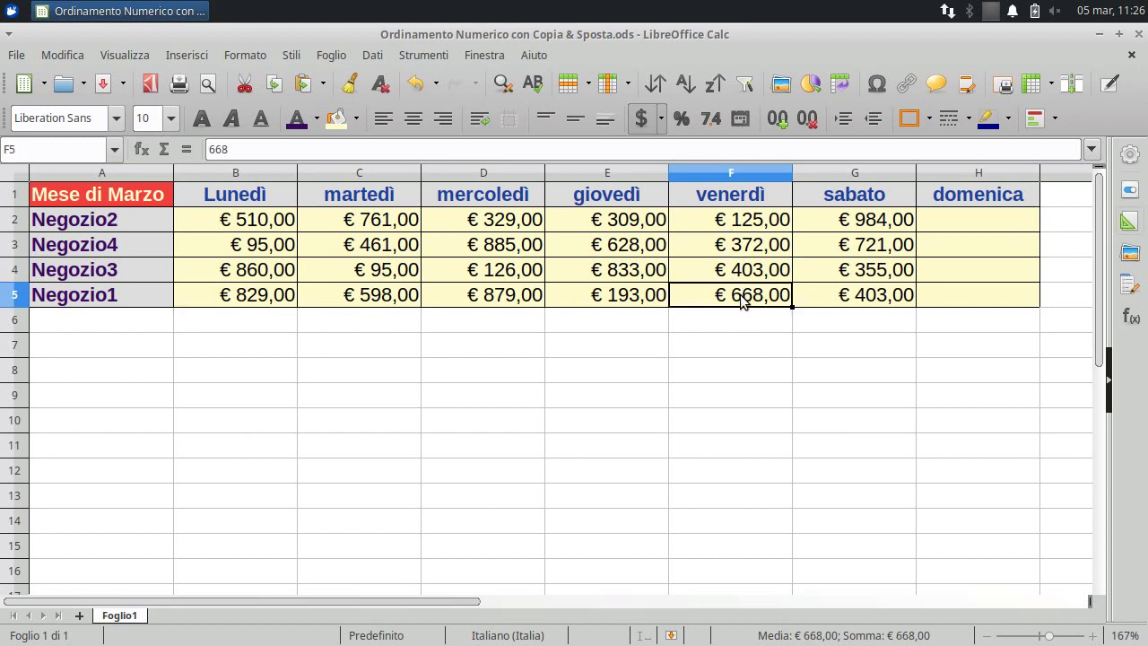
Undo the venerdì sort, restoring Negozio1, Negozio2, Negozio4, Negozio3, and return to F1
{"action": "left_click", "coordinate": [732, 196]}
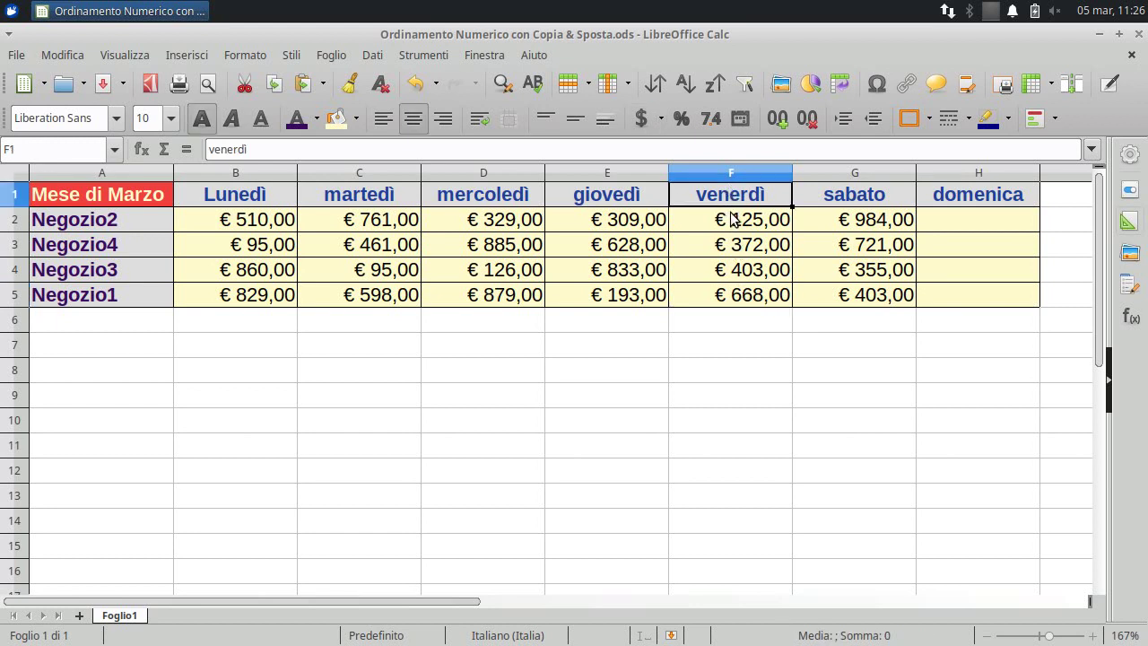
{"action": "key", "text": "ctrl+z"}
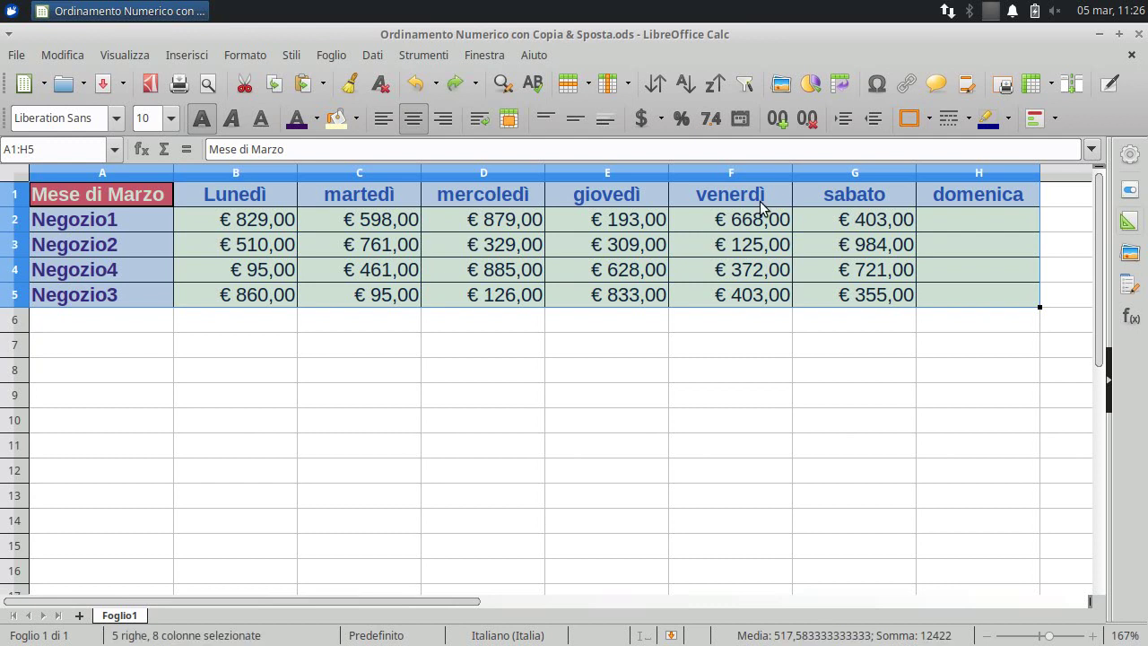
{"action": "left_click", "coordinate": [753, 315]}
{"action": "key", "text": "shift+Up"}
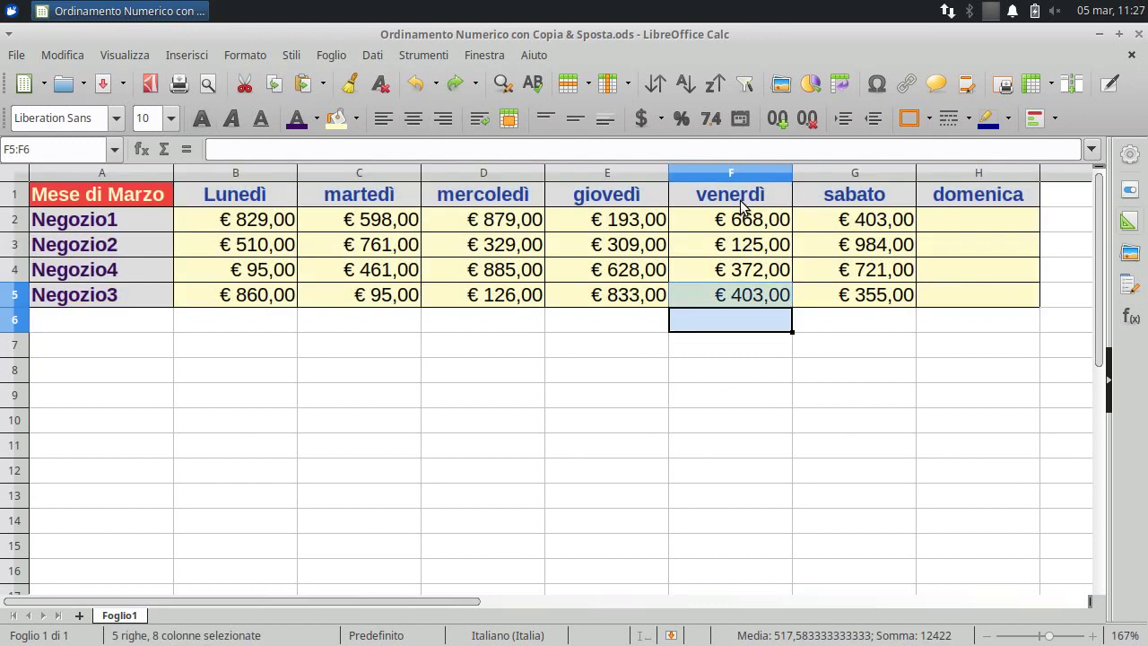
{"action": "key", "text": "ctrl+Up"}
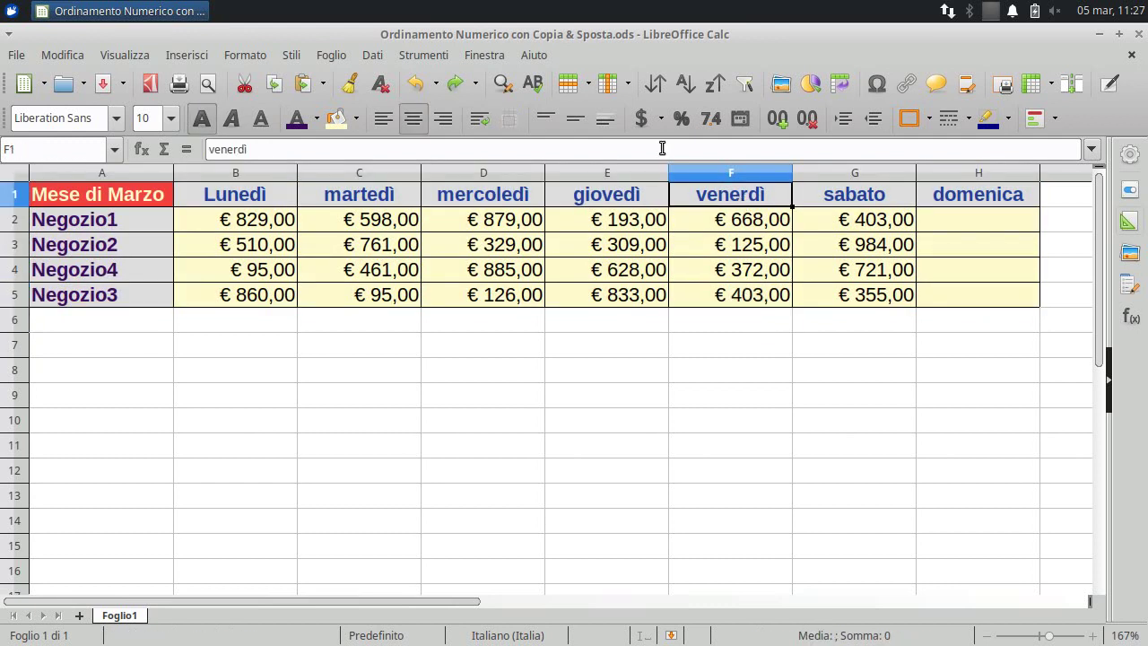
Sort by venerdì ascending with 'Copia risultati ordinamento in' set to A8
{"action": "left_click", "coordinate": [656, 86]}
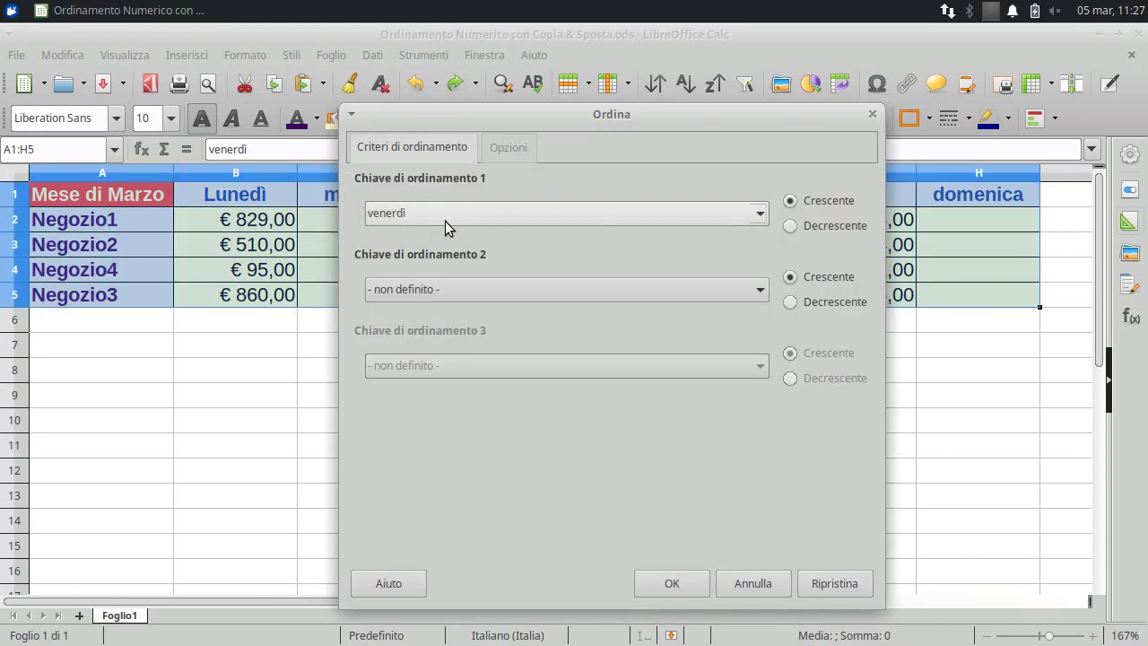
{"action": "left_click", "coordinate": [505, 149]}
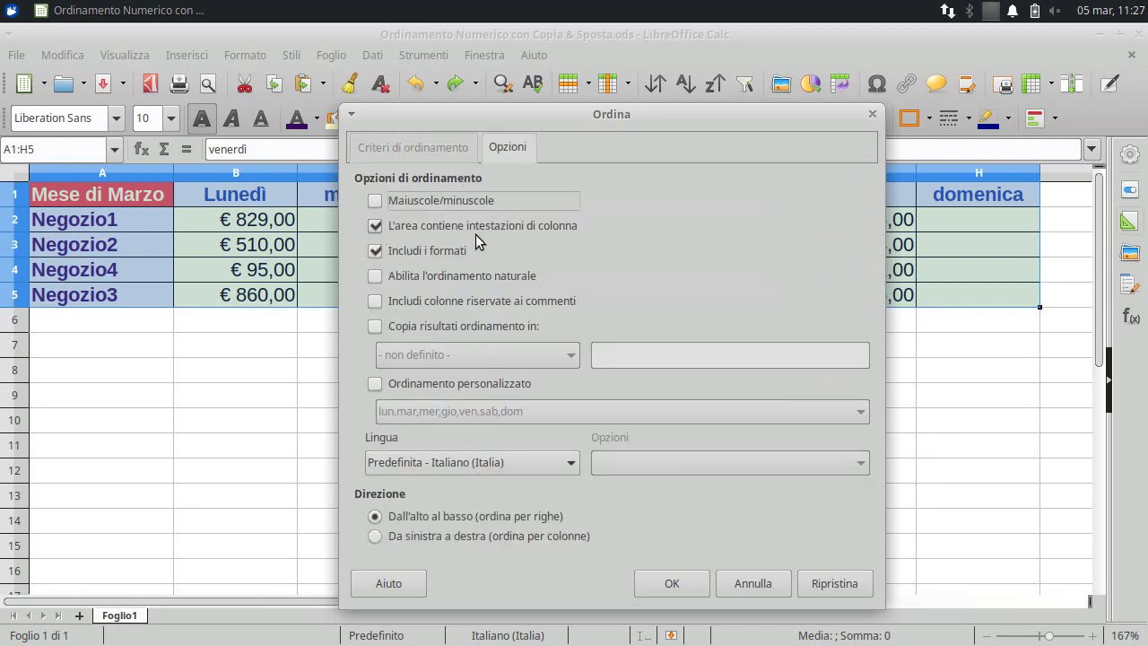
{"action": "left_click_drag", "start_coordinate": [562, 126], "coordinate": [584, 66]}
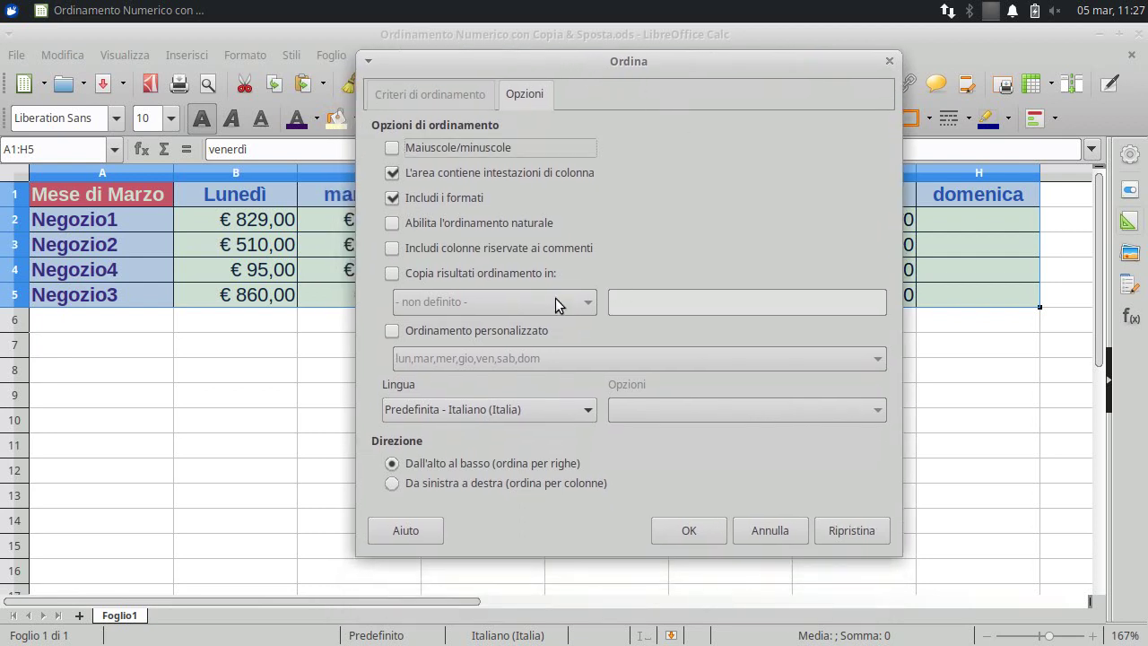
{"action": "left_click", "coordinate": [392, 274]}
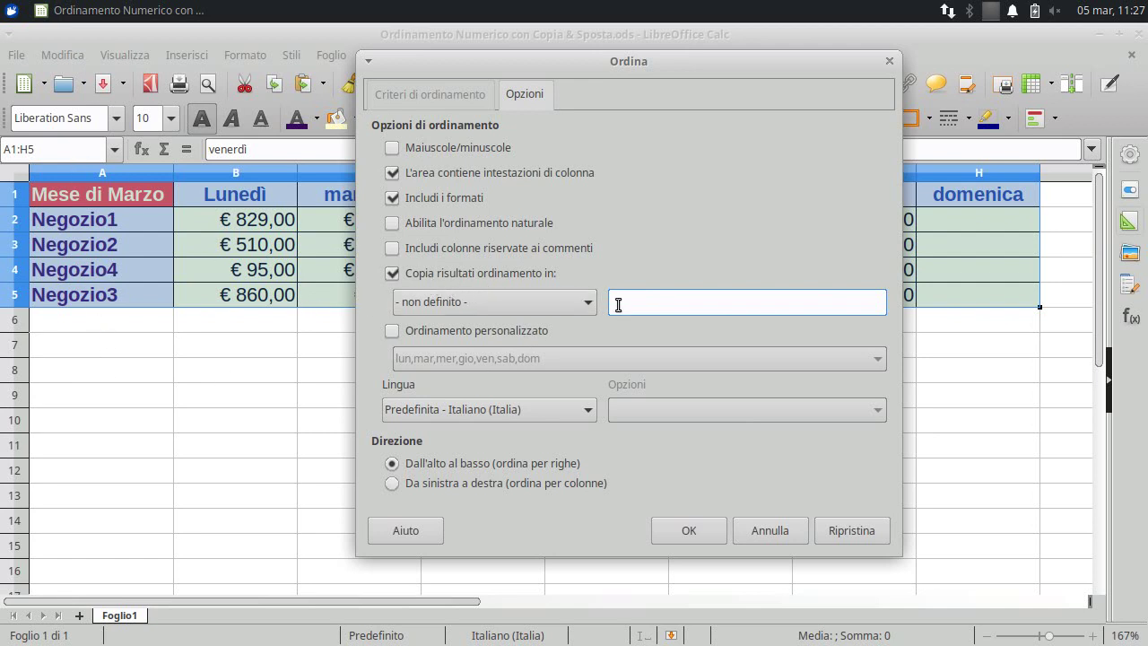
{"action": "left_click", "coordinate": [747, 302]}
{"action": "type", "text": "a8"}
{"action": "left_click_drag", "start_coordinate": [574, 63], "coordinate": [631, 336]}
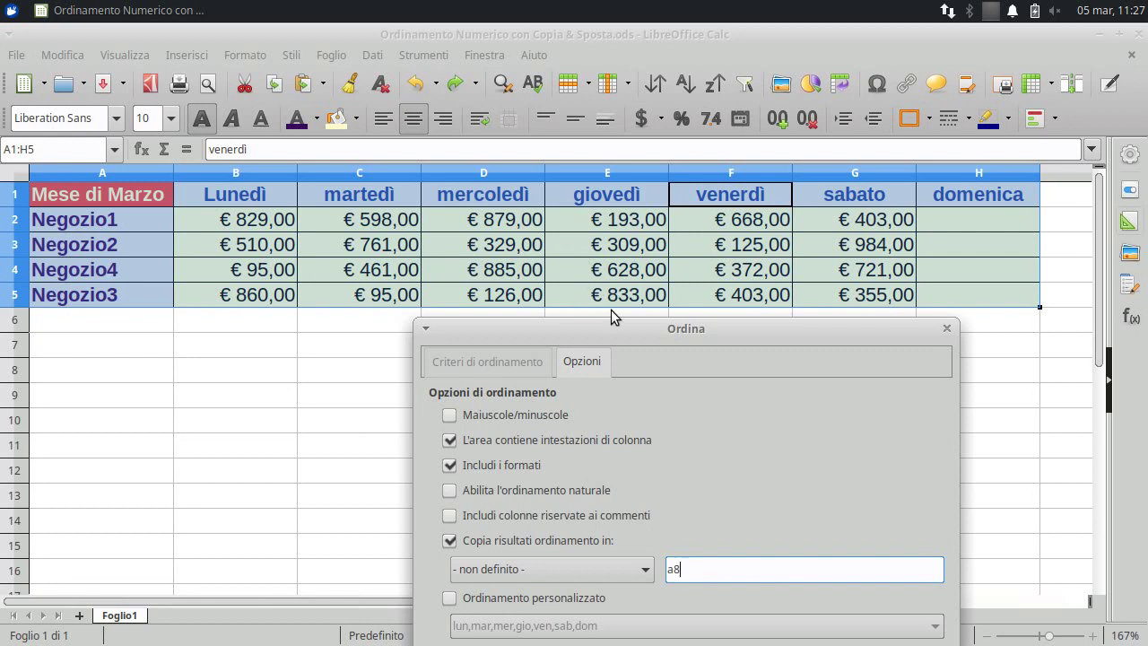
{"action": "left_click_drag", "start_coordinate": [614, 330], "coordinate": [508, 113]}
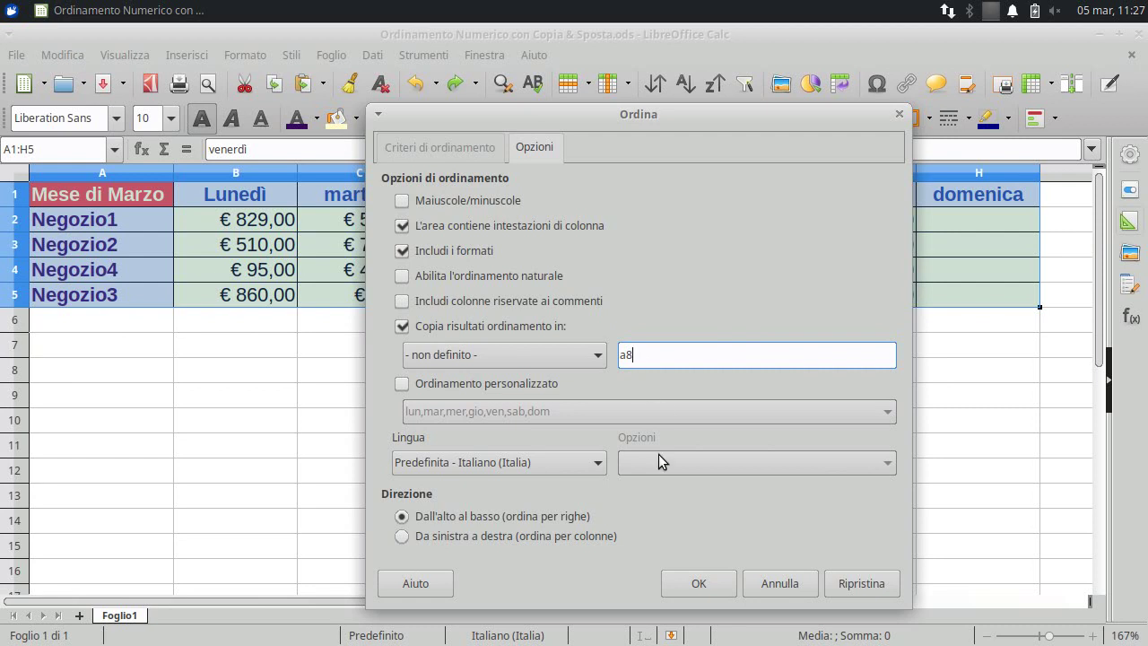
{"action": "left_click", "coordinate": [700, 583]}
{"action": "left_click", "coordinate": [479, 520]}
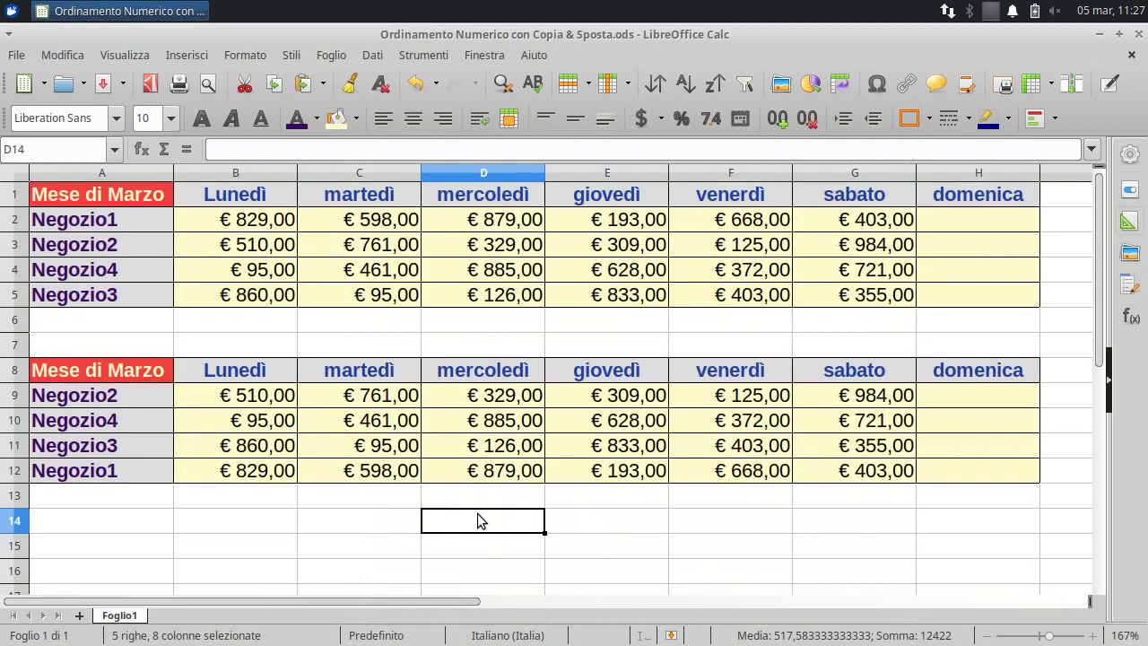
{"action": "left_click", "coordinate": [731, 406]}
{"action": "left_click", "coordinate": [748, 217]}
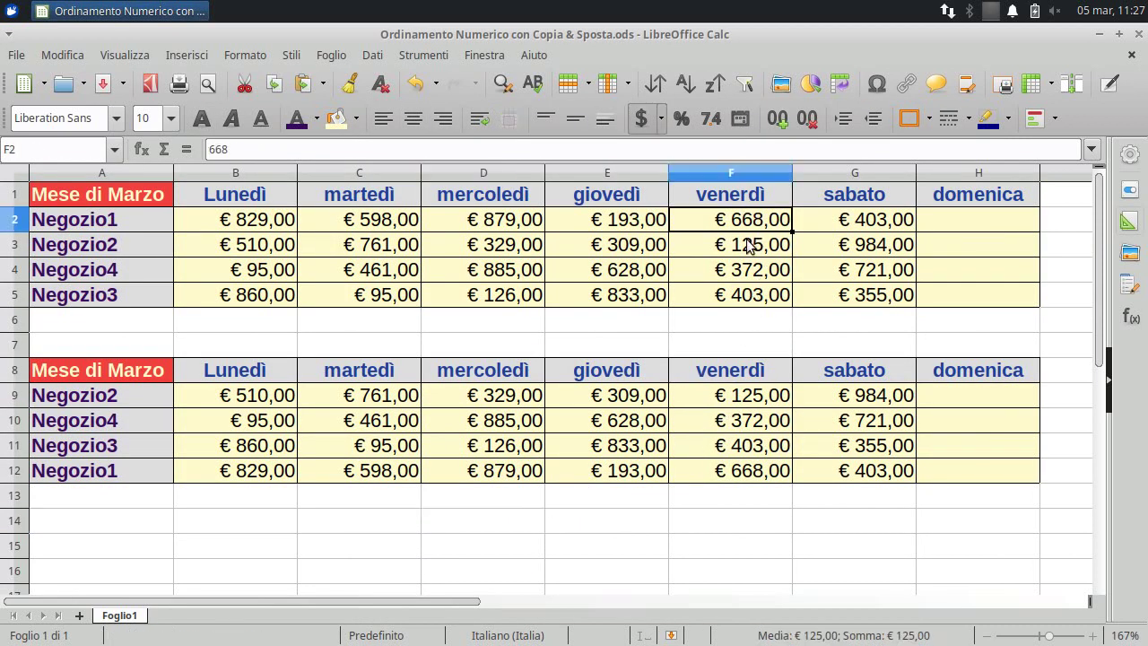
{"action": "left_click", "coordinate": [749, 245]}
{"action": "left_click", "coordinate": [752, 274]}
{"action": "left_click", "coordinate": [747, 298]}
{"action": "left_click", "coordinate": [754, 224]}
{"action": "left_click", "coordinate": [750, 246]}
{"action": "left_click", "coordinate": [747, 270]}
{"action": "left_click", "coordinate": [744, 293]}
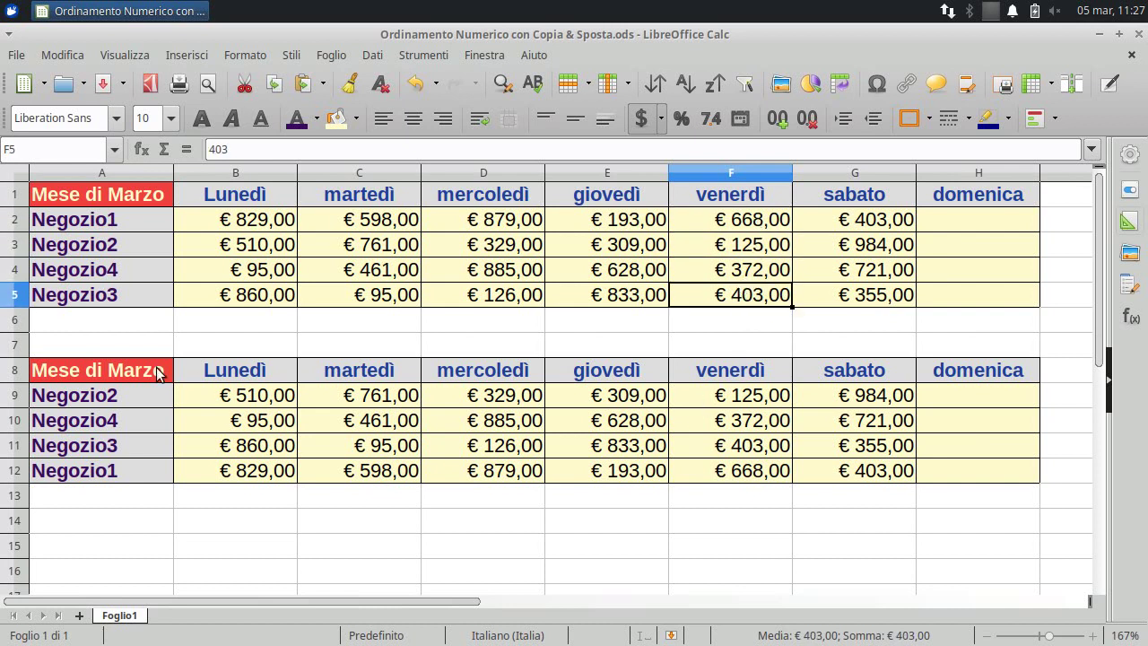
{"action": "left_click", "coordinate": [755, 397]}
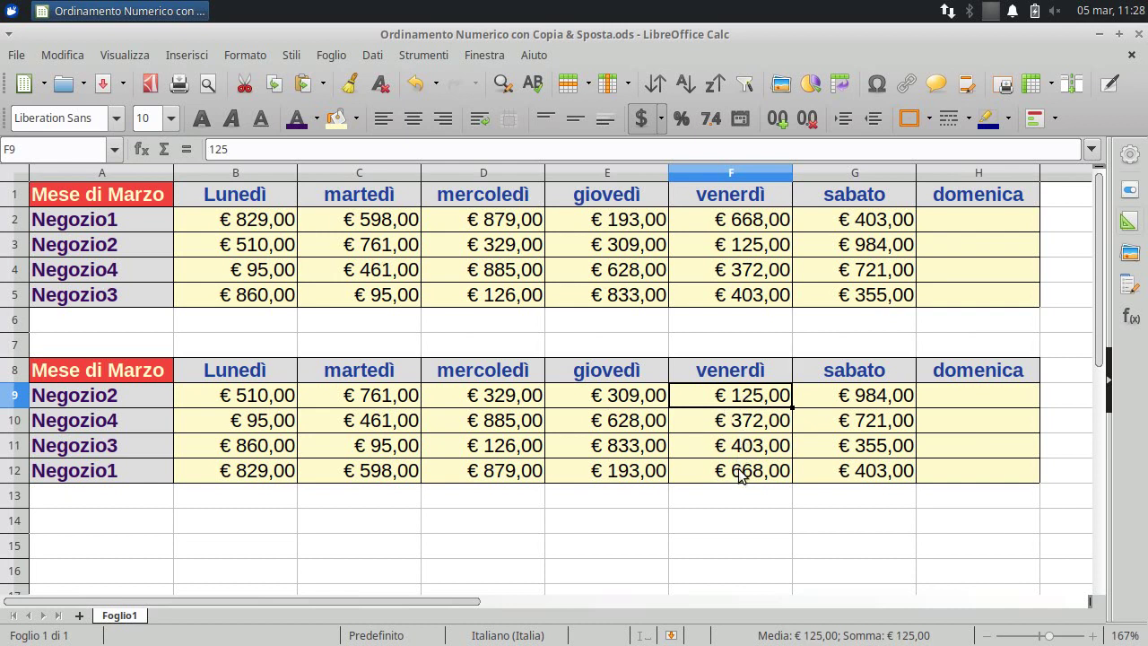
{"action": "left_click", "coordinate": [744, 471]}
{"action": "left_click", "coordinate": [752, 398]}
{"action": "left_click", "coordinate": [749, 443]}
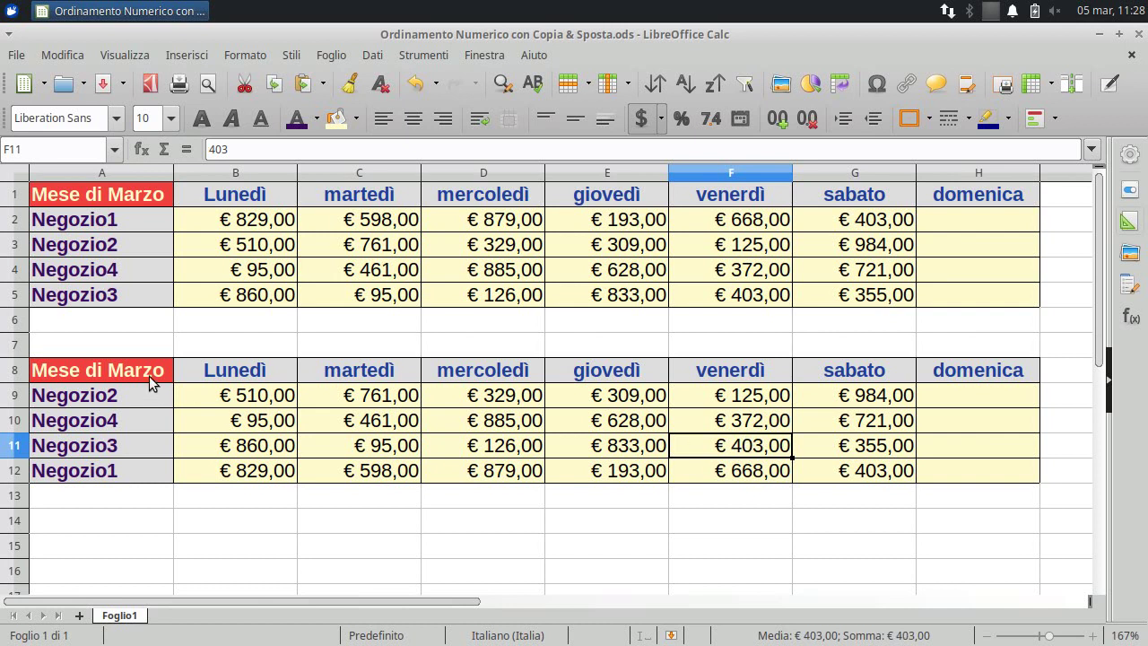
{"action": "left_click", "coordinate": [679, 388]}
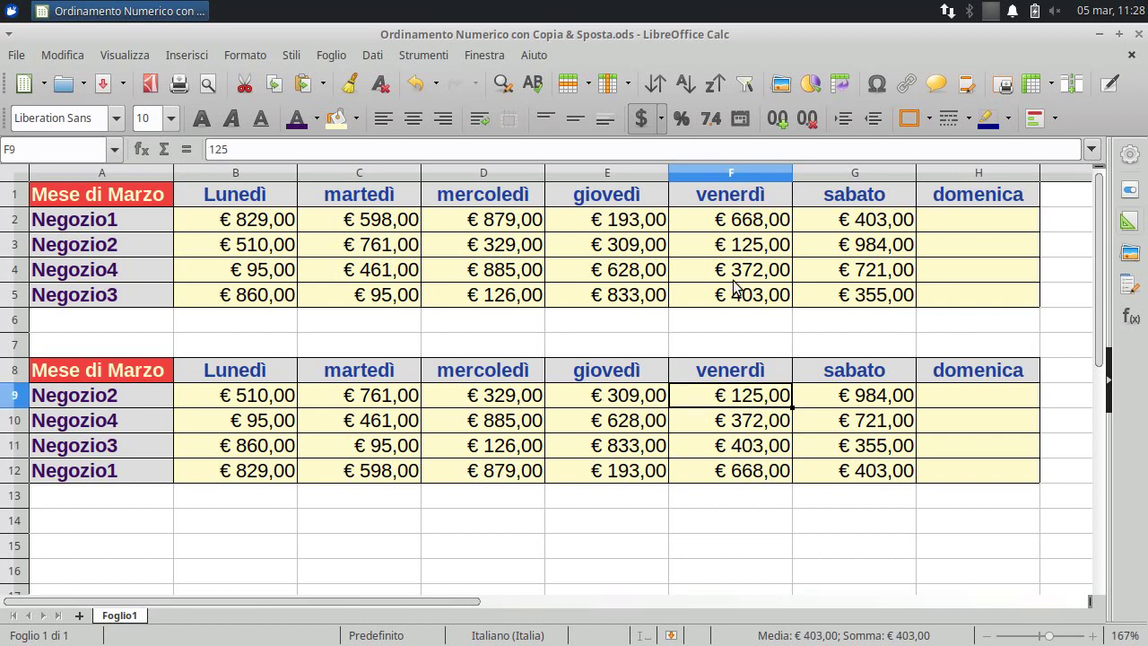
{"action": "left_click", "coordinate": [744, 198]}
{"action": "left_click", "coordinate": [655, 83]}
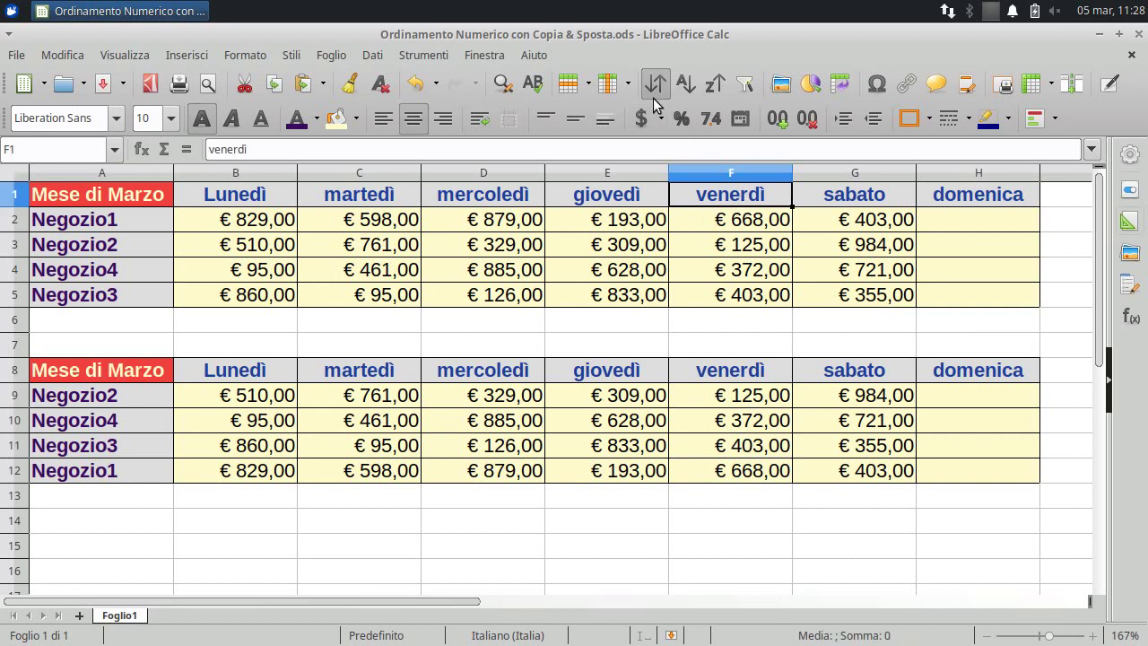
{"action": "left_click", "coordinate": [510, 150]}
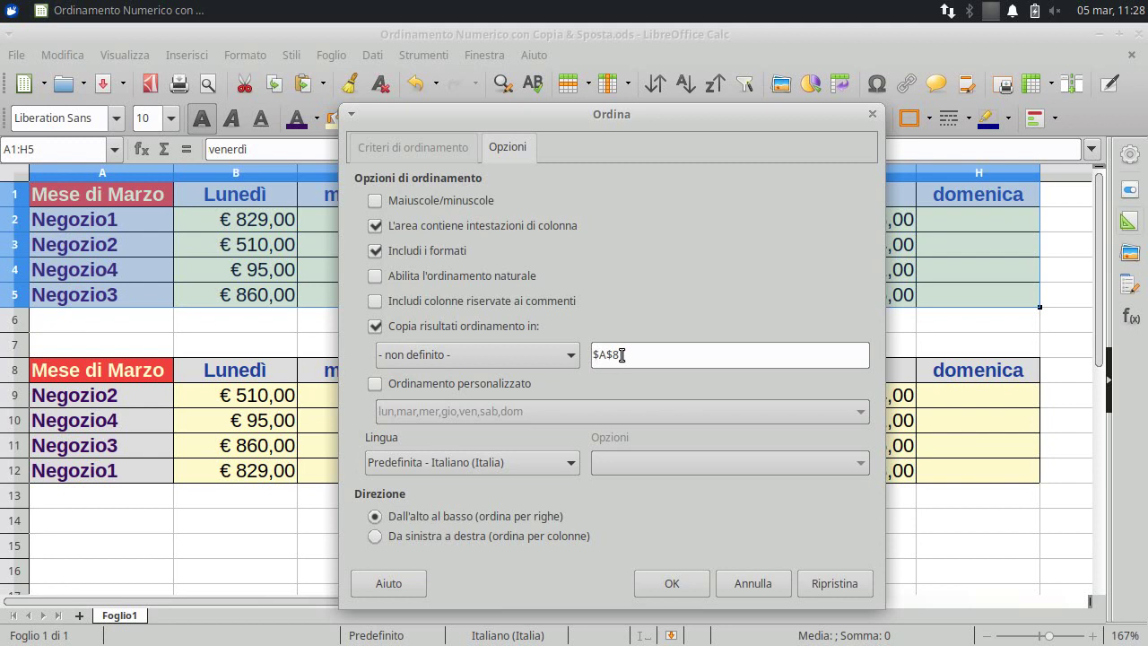
{"action": "left_click", "coordinate": [754, 581]}
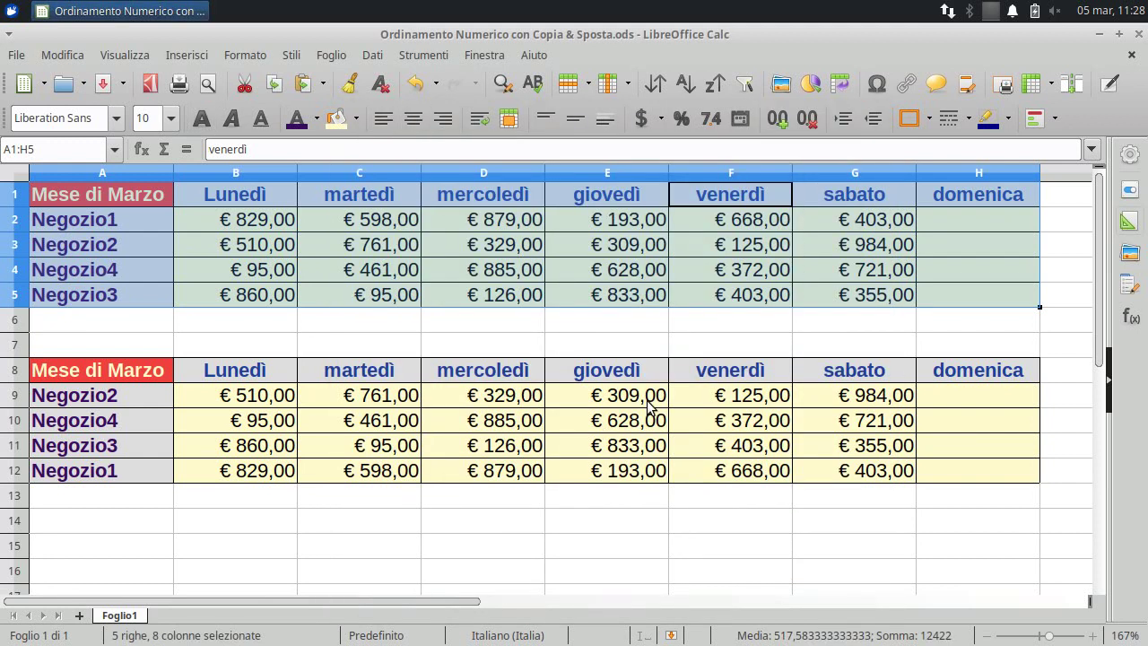
{"action": "left_click_drag", "start_coordinate": [726, 269], "coordinate": [725, 295]}
{"action": "left_click", "coordinate": [743, 226]}
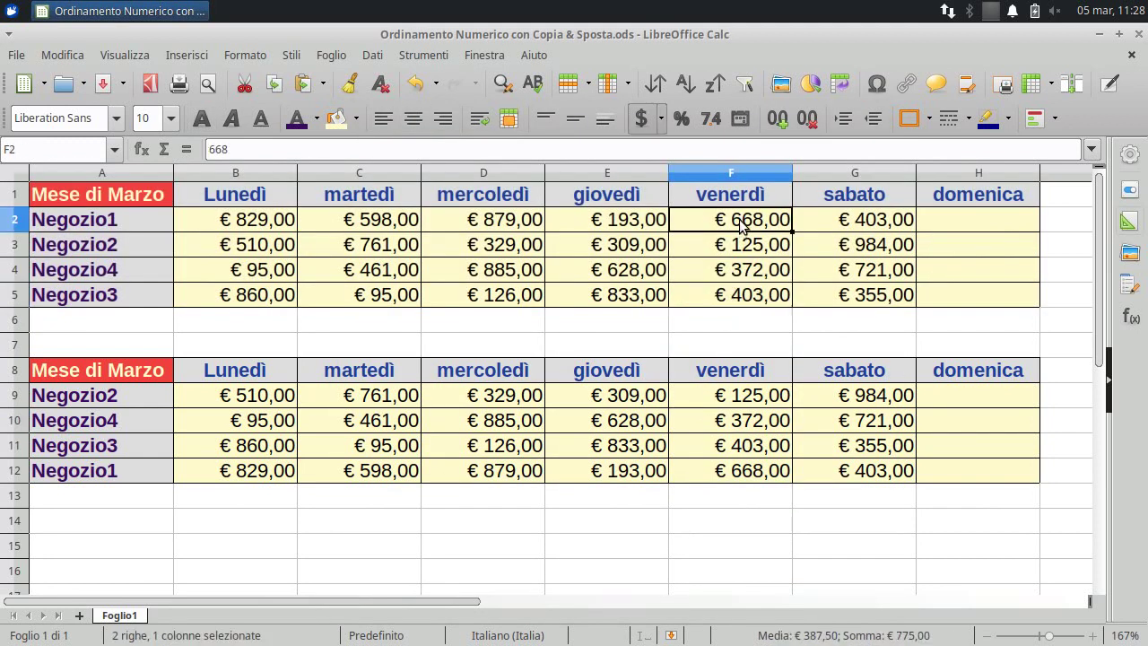
{"action": "left_click", "coordinate": [725, 401]}
{"action": "left_click", "coordinate": [723, 429]}
{"action": "left_click", "coordinate": [725, 453]}
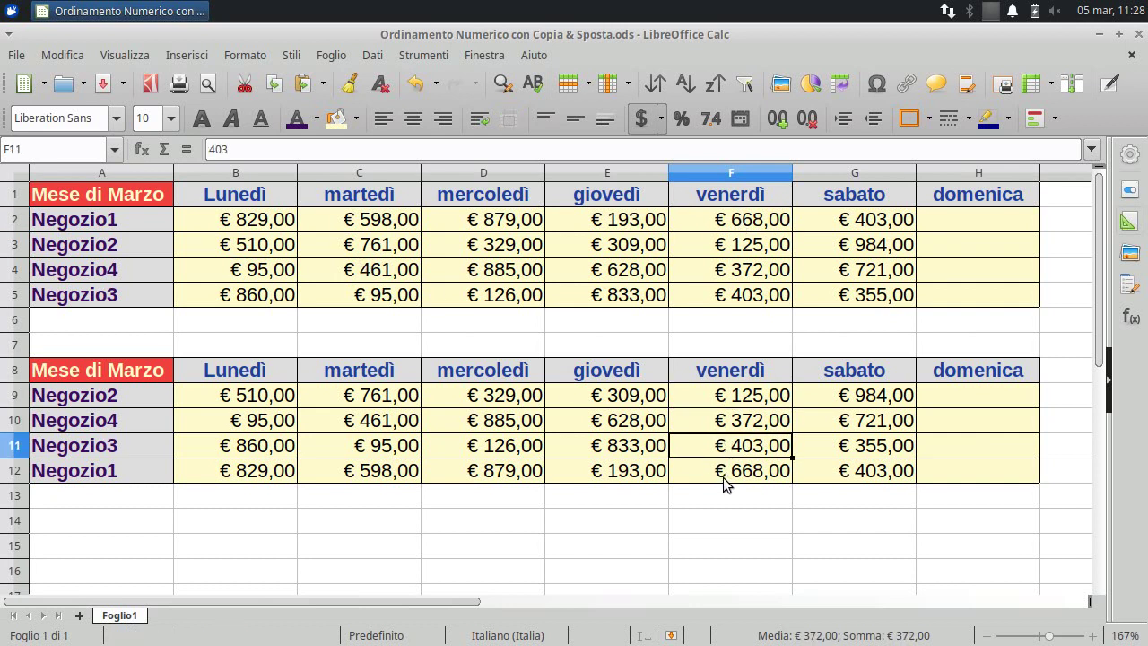
{"action": "left_click", "coordinate": [725, 476]}
{"action": "left_click", "coordinate": [729, 377]}
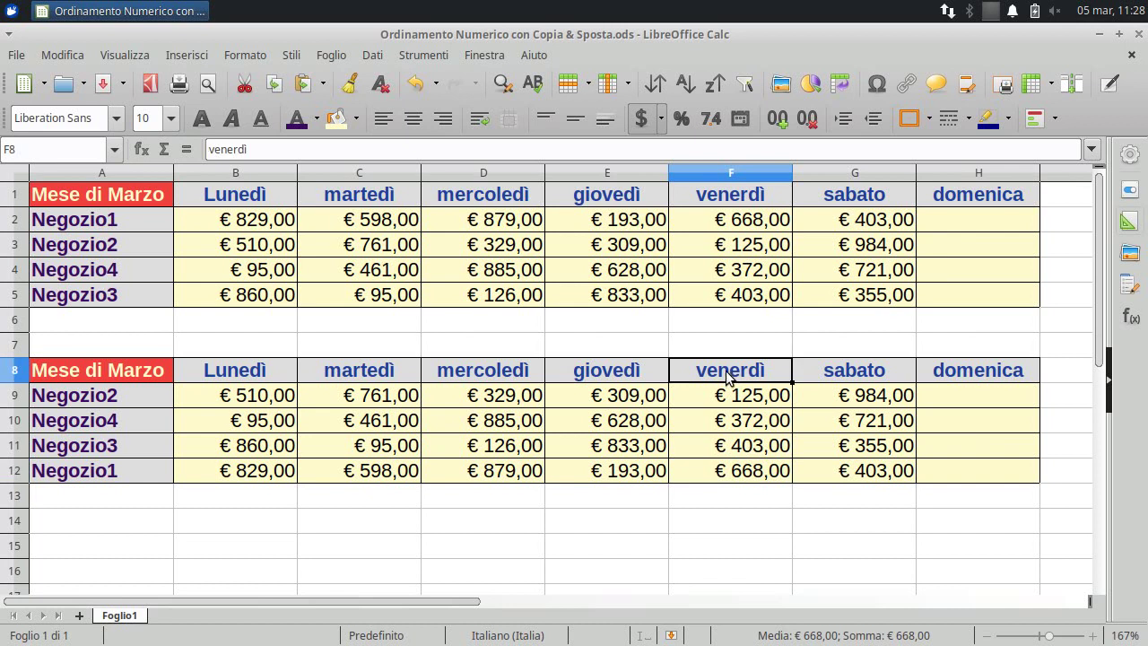
{"action": "left_click", "coordinate": [733, 400]}
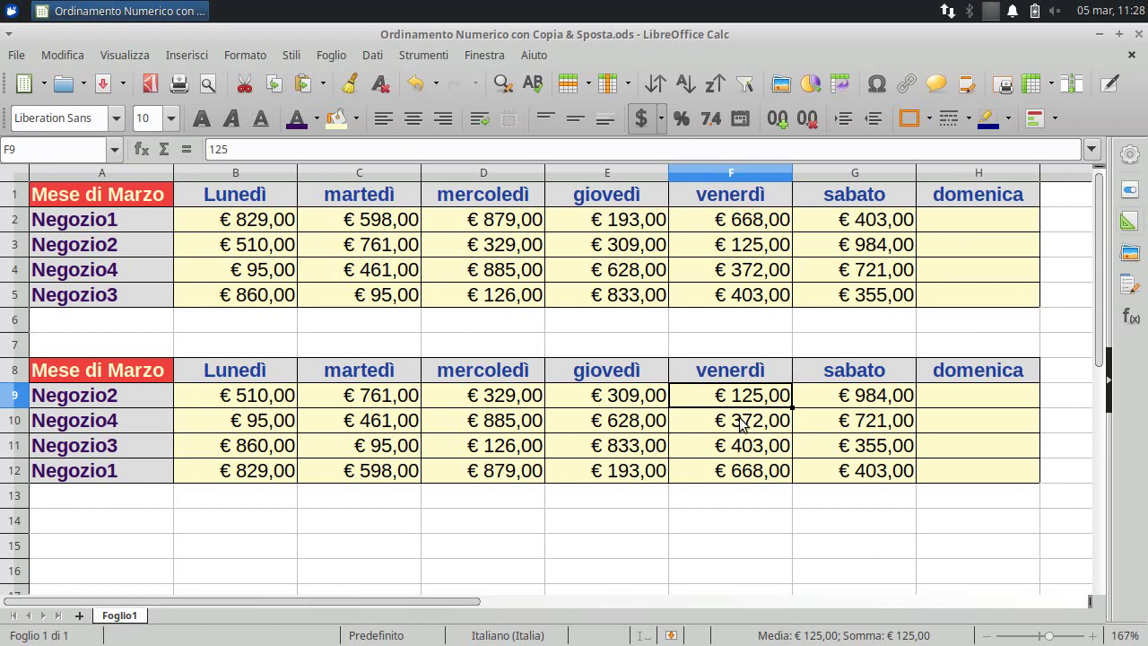
{"action": "left_click", "coordinate": [992, 10]}
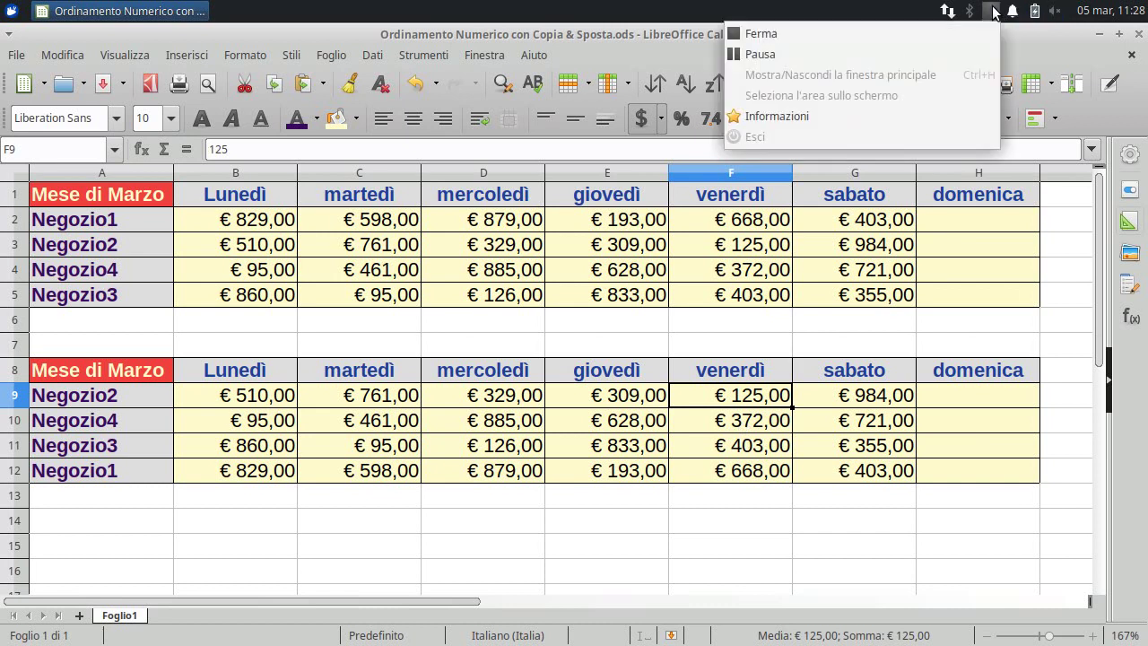